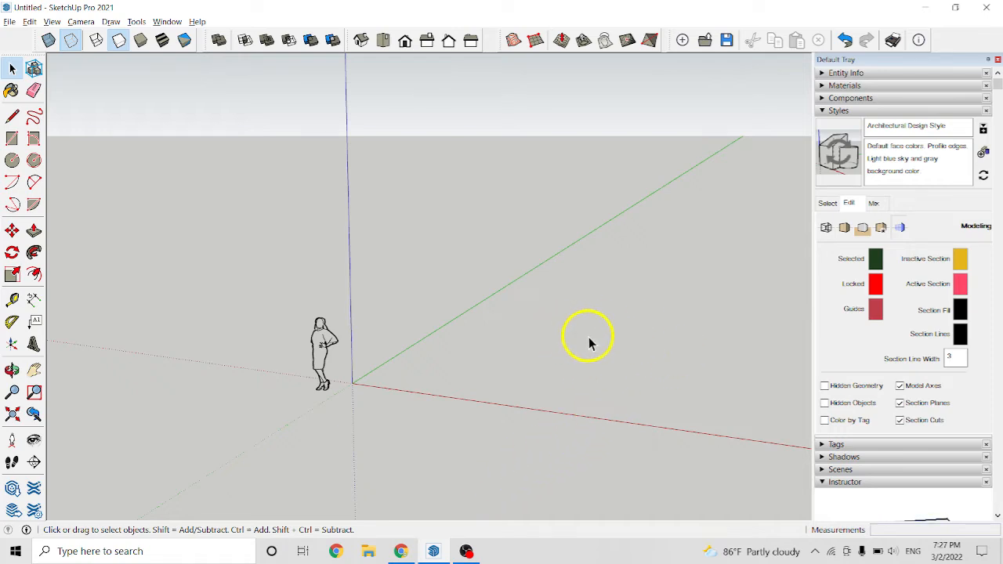
# Show the Modeling settings of the current Architectural Design Style for editing
pyautogui.moveTo(589, 337); pyautogui.dragTo(591, 340, button='middle')
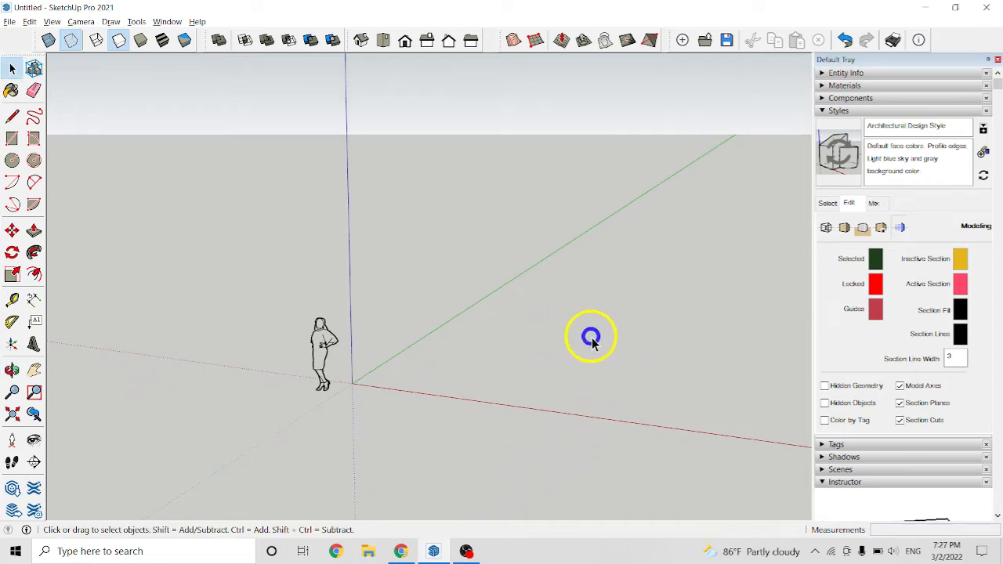
pyautogui.click(849, 204)
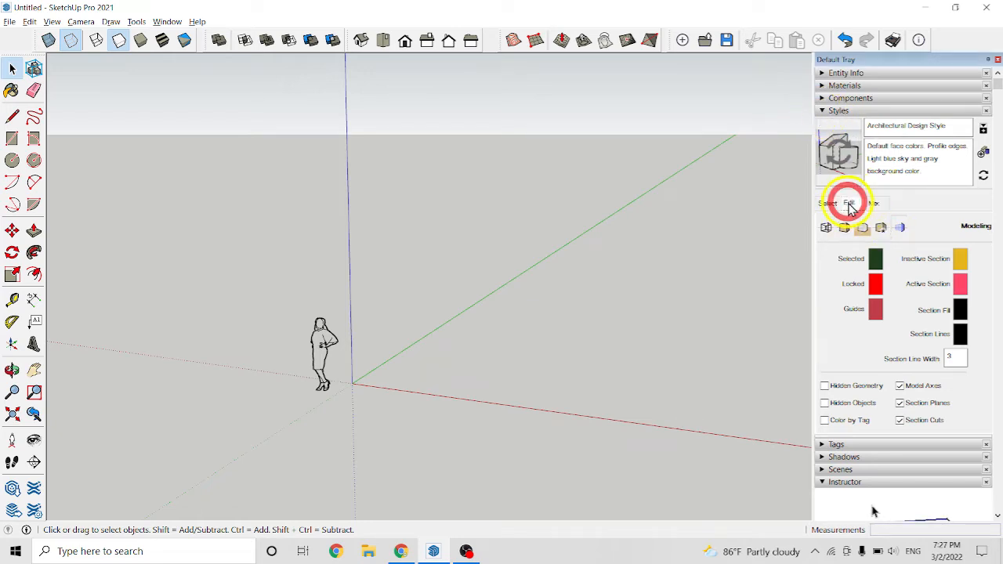
pyautogui.click(896, 234)
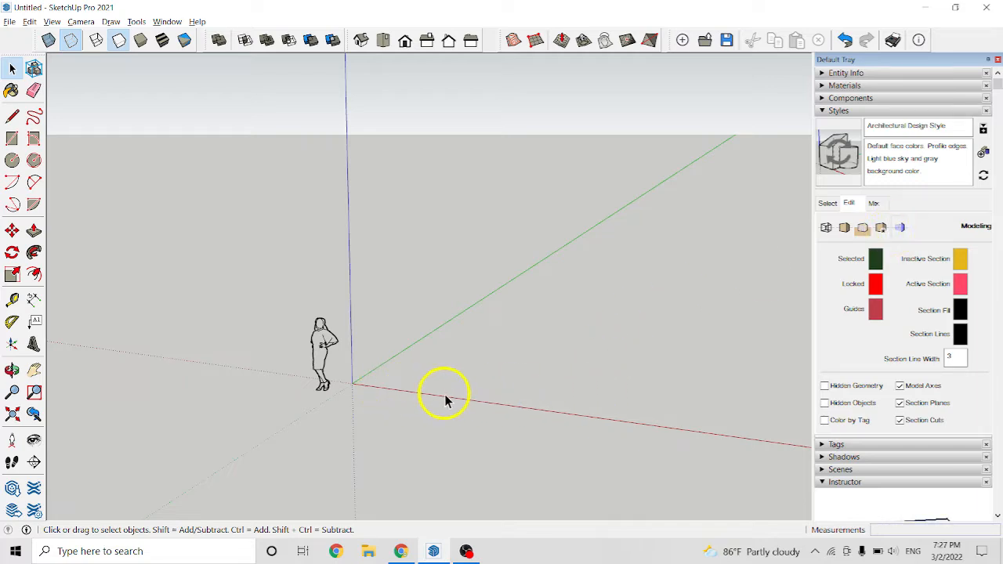
# Draw a rectangle about 2098 by 5240 mm on the ground, starting from a corner on the red axis
pyautogui.press('r')
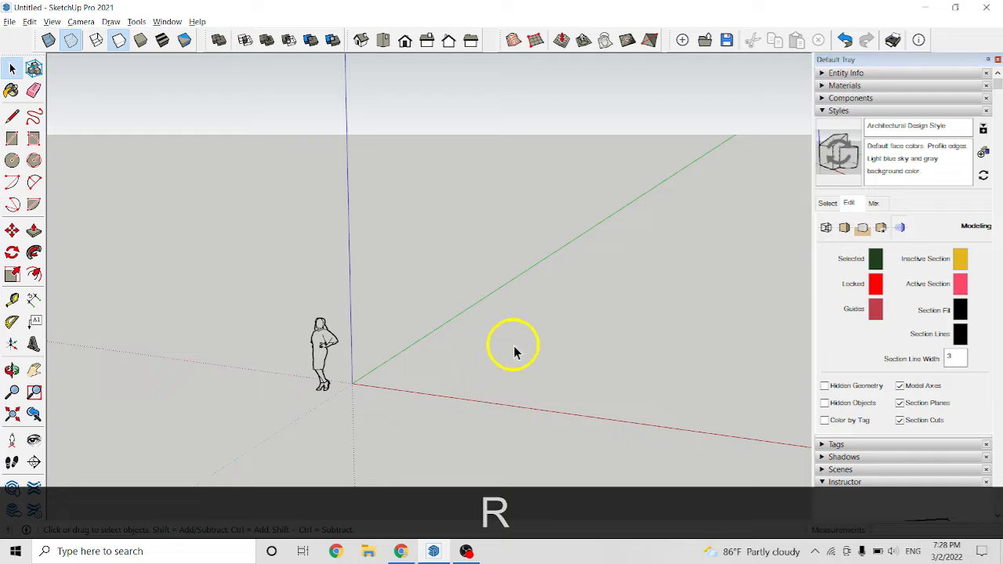
pyautogui.press('r')
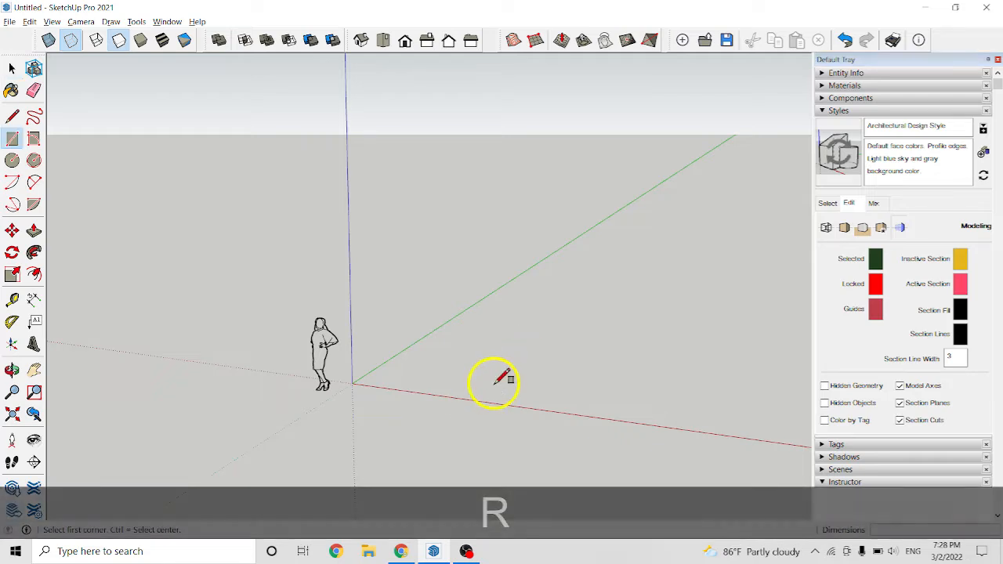
pyautogui.moveTo(488, 402); pyautogui.dragTo(534, 349)
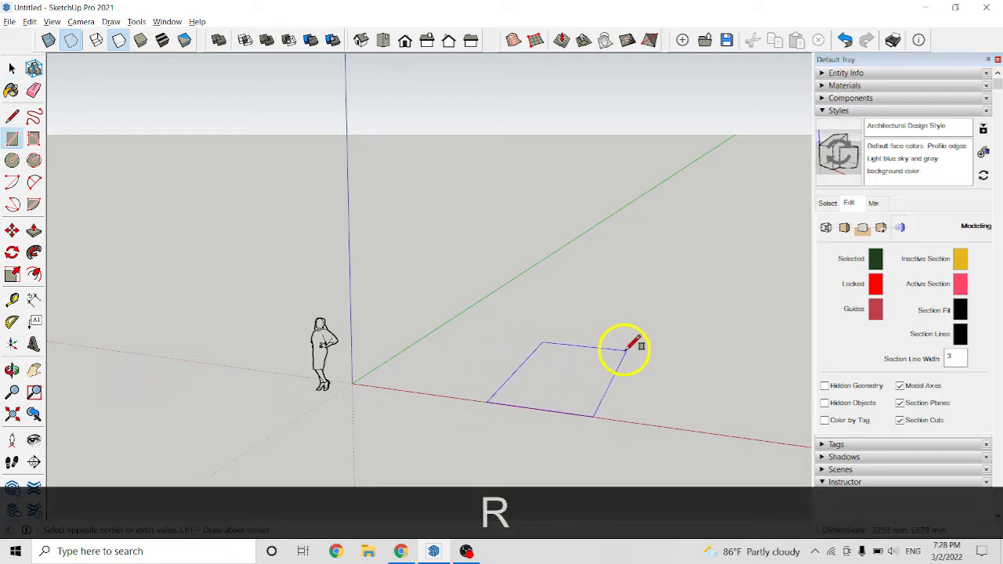
pyautogui.click(623, 345)
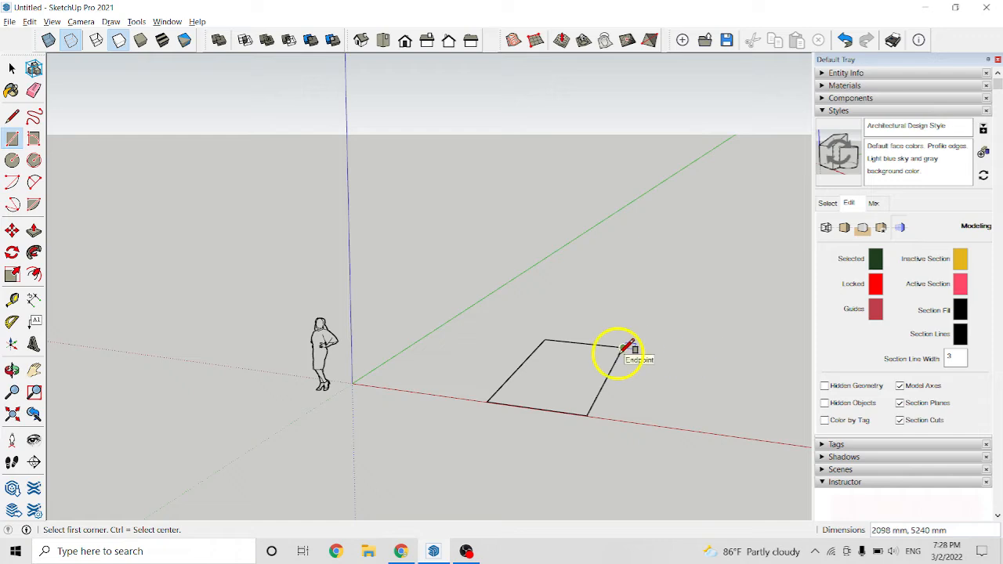
# Push/Pull the rectangle upward by about 1505 mm to form a box
pyautogui.press('p')
pyautogui.click(600, 363)
pyautogui.click(580, 306)
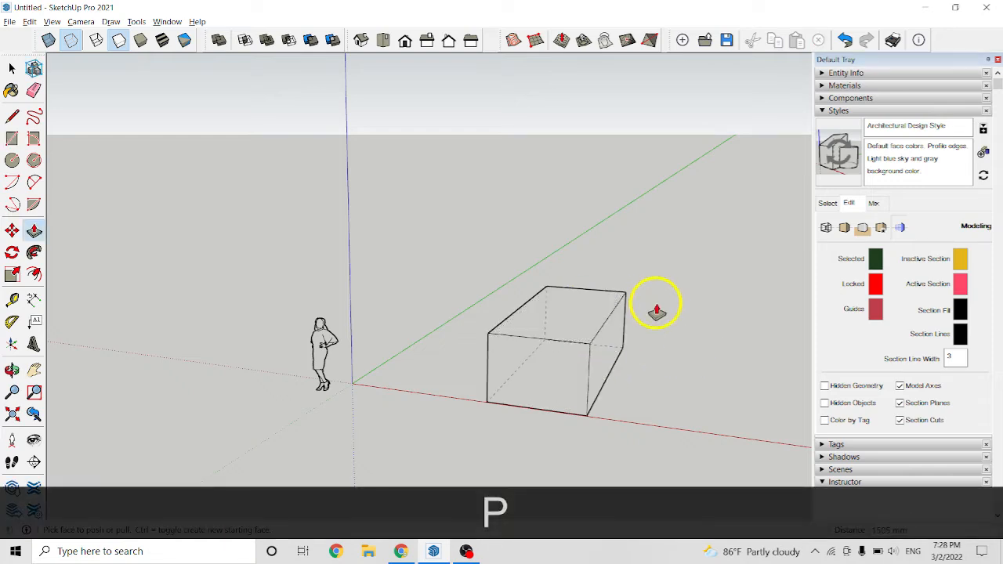
pyautogui.press('space')
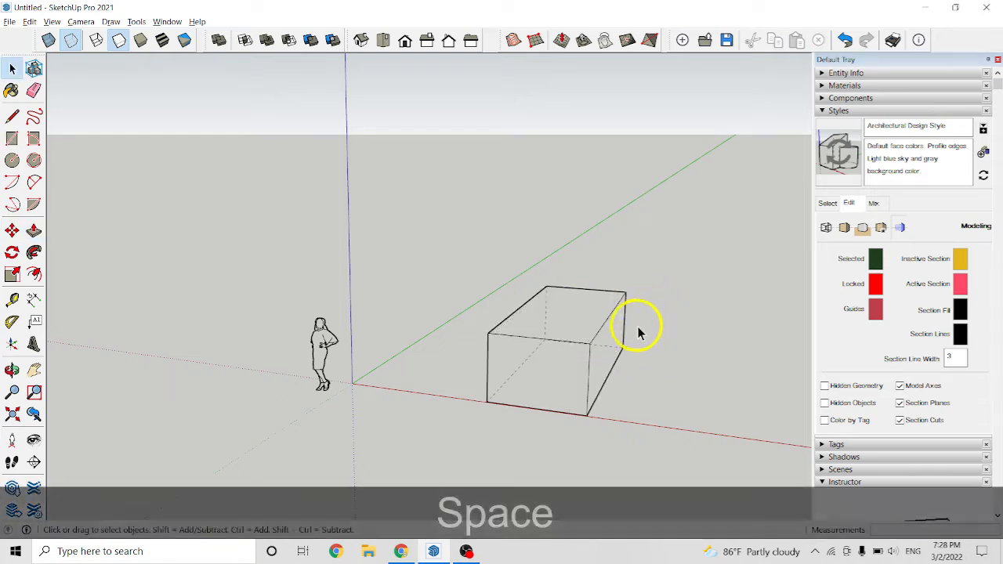
# Select the whole box and place a copy about 10341 mm away, behind the original
pyautogui.click(661, 419)
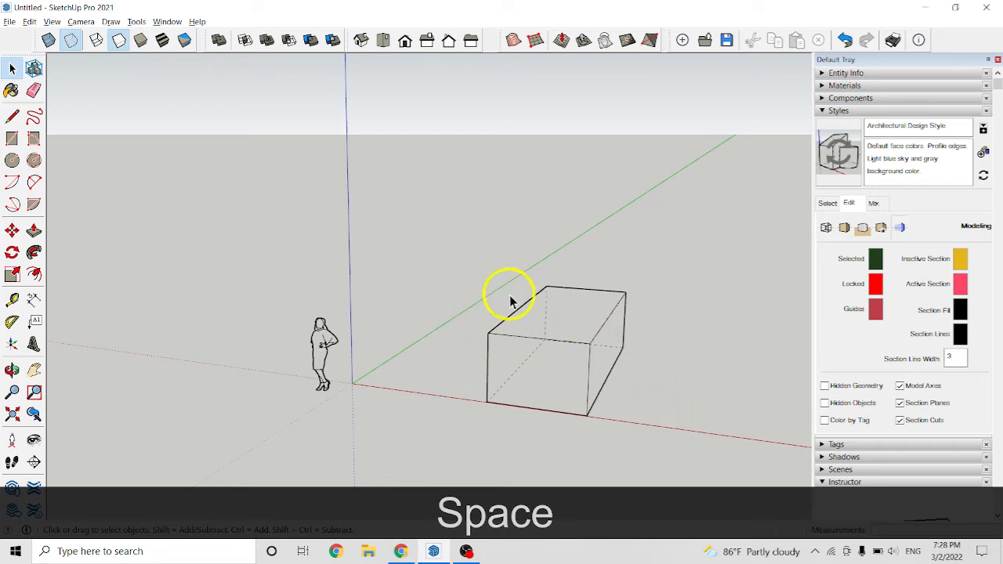
pyautogui.moveTo(443, 257); pyautogui.dragTo(655, 458)
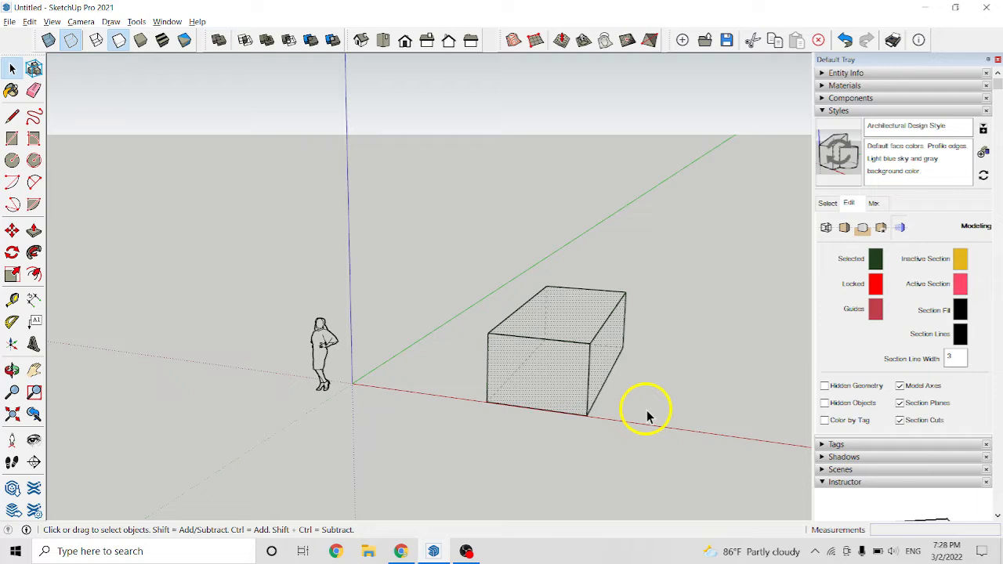
pyautogui.press('m')
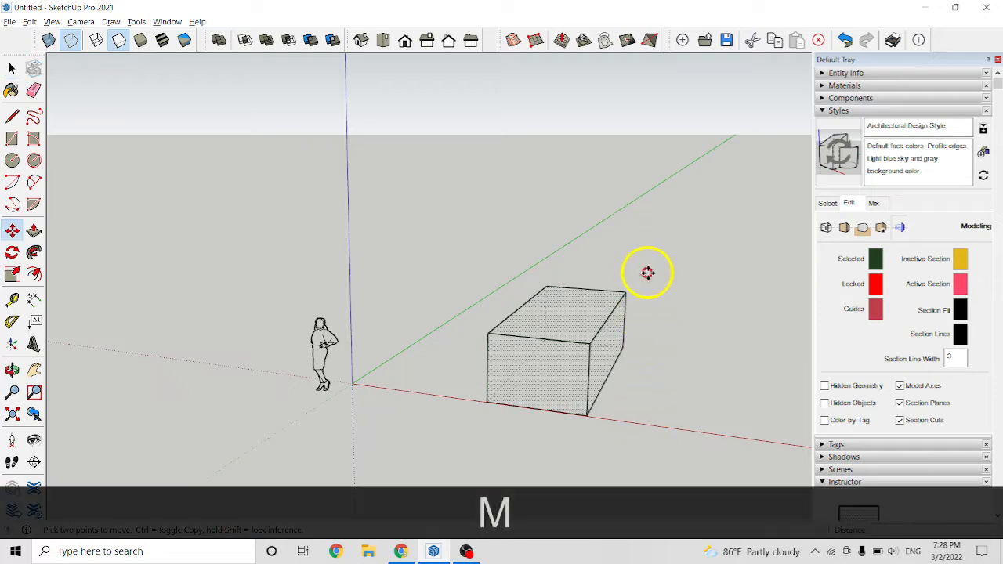
pyautogui.click(647, 272)
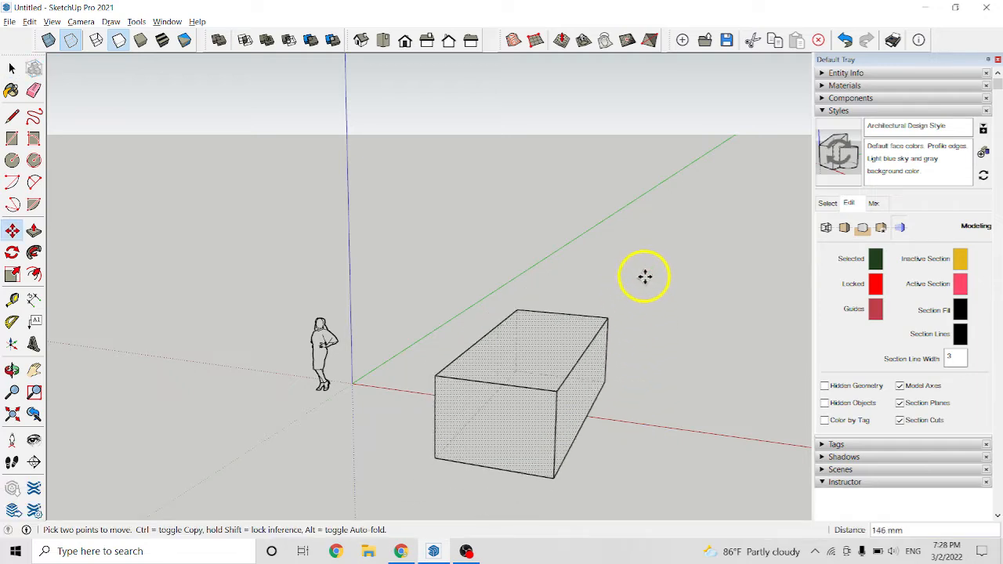
pyautogui.press('ctrl')
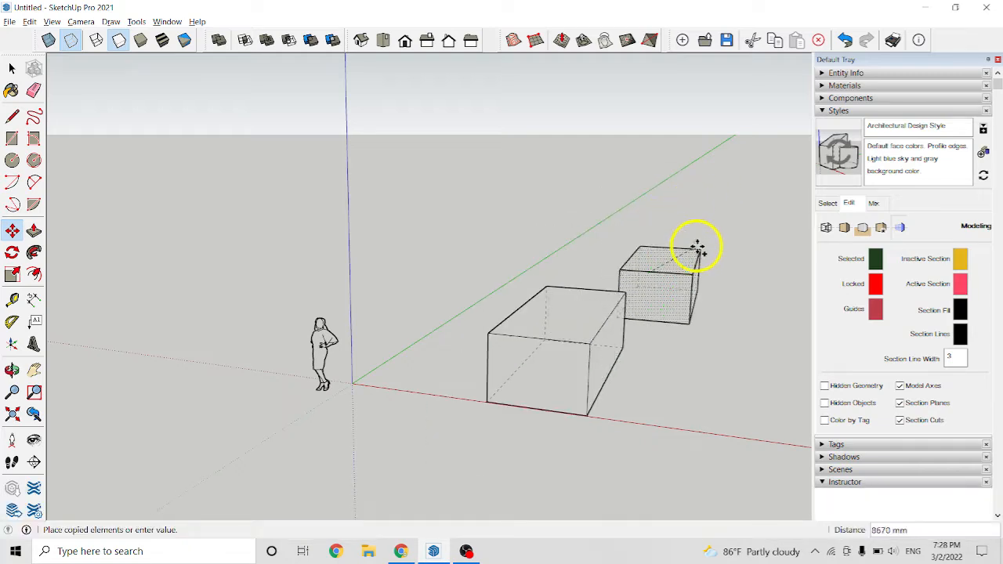
pyautogui.click(663, 238)
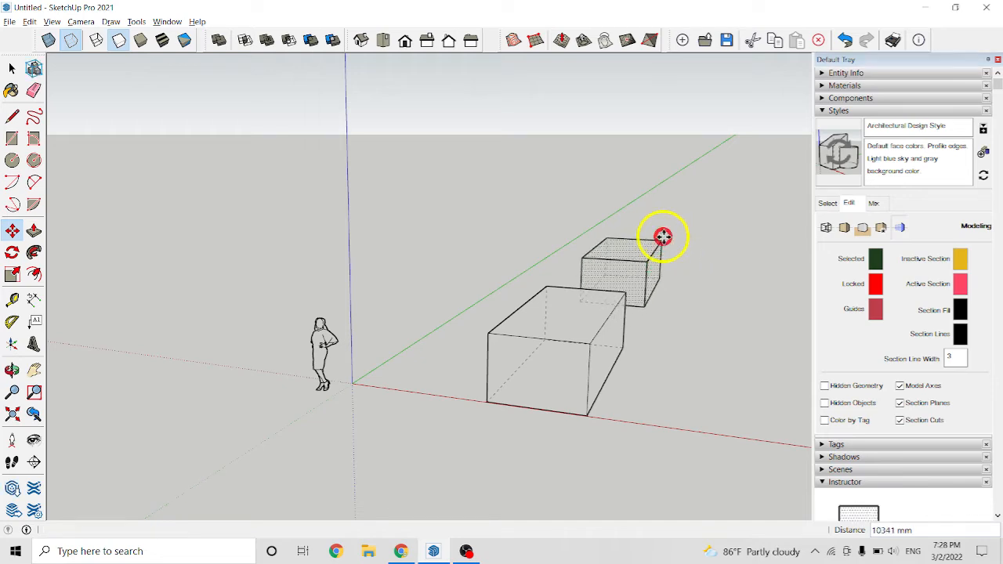
# Select all of the copied box's geometry and make it a group
pyautogui.moveTo(694, 298); pyautogui.dragTo(615, 309, button='middle')
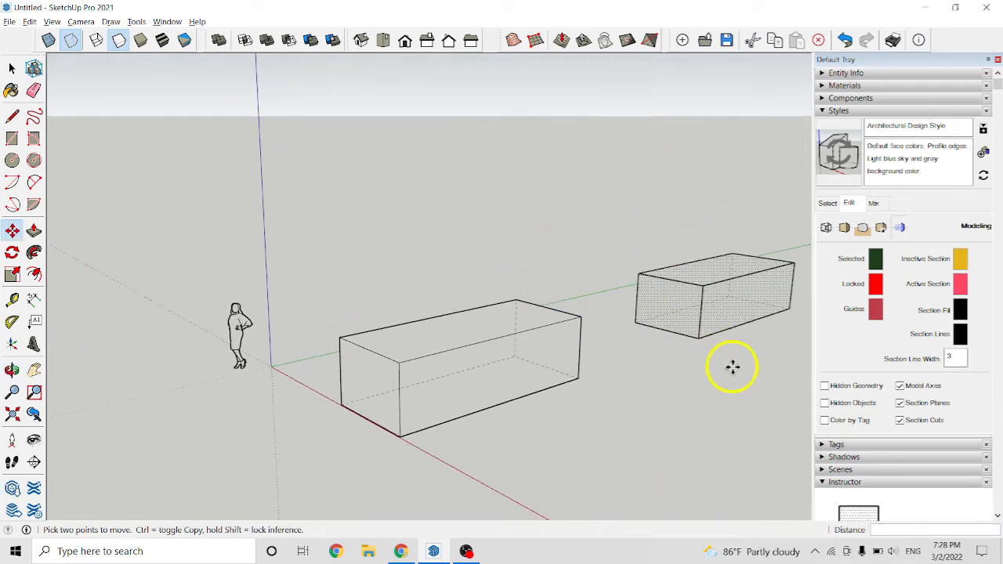
pyautogui.press('space')
pyautogui.press('space')
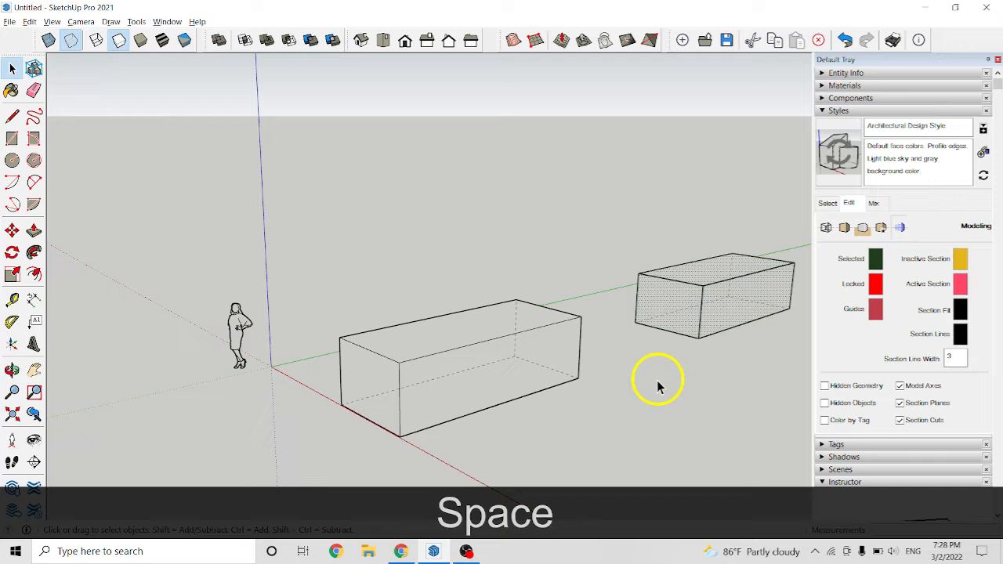
pyautogui.click(659, 233)
pyautogui.moveTo(597, 208)
pyautogui.mouseDown()
pyautogui.moveTo(776, 368)
pyautogui.moveTo(804, 344)
pyautogui.mouseUp()
pyautogui.rightClick(728, 307)
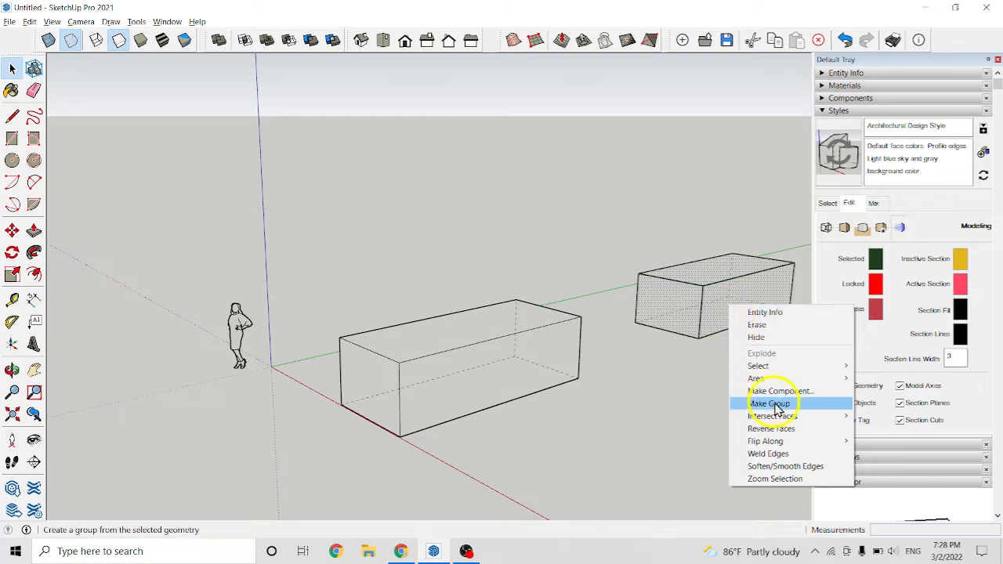
pyautogui.click(771, 404)
pyautogui.moveTo(679, 301); pyautogui.dragTo(587, 332, button='middle')
pyautogui.scroll(2, 662, 356)
pyautogui.moveTo(662, 356); pyautogui.dragTo(666, 327, button='middle')
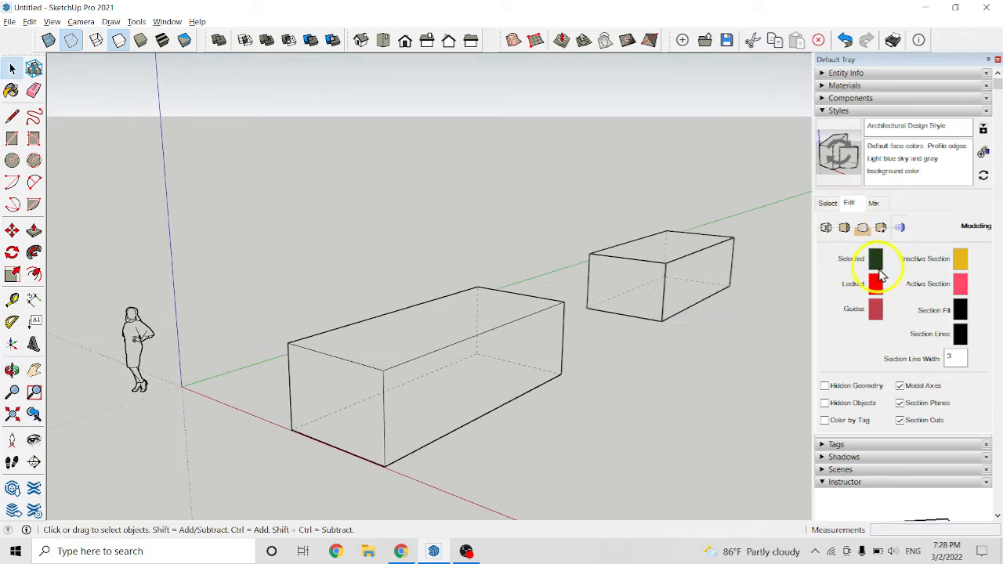
# Set the Selected colour in the style's Modeling settings to bright red
pyautogui.click(903, 227)
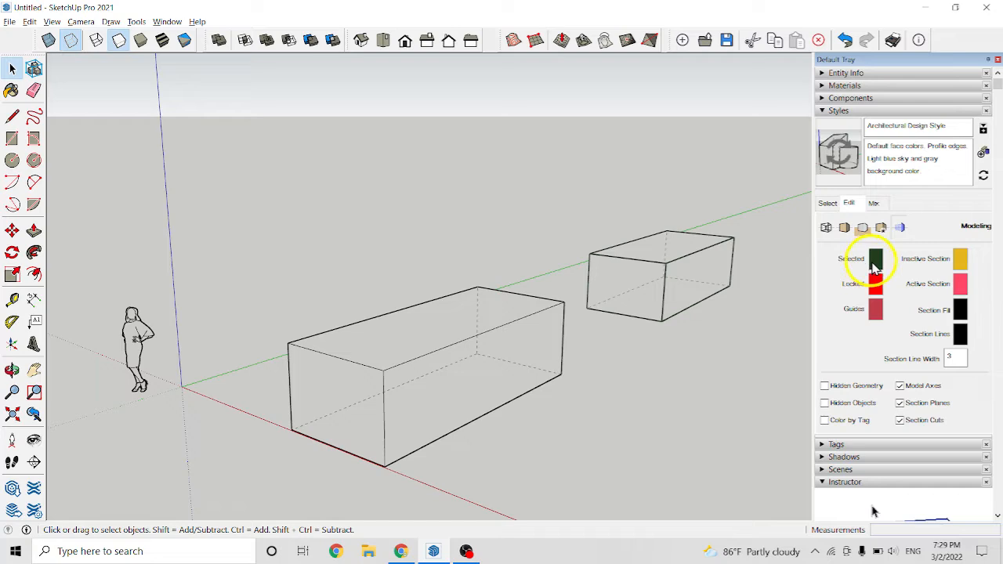
pyautogui.scroll(5, 709, 284)
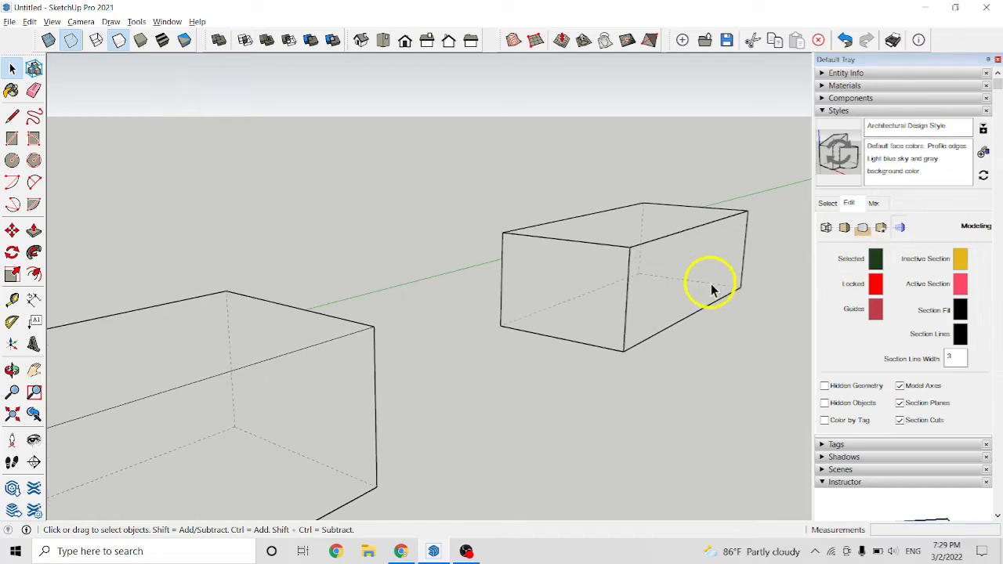
pyautogui.moveTo(480, 159); pyautogui.dragTo(776, 404)
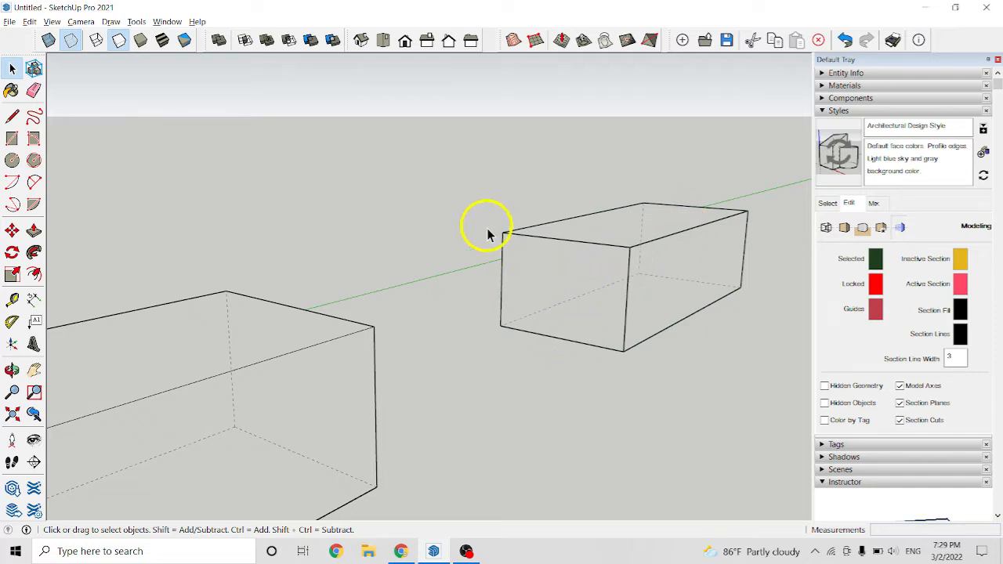
pyautogui.moveTo(487, 197); pyautogui.dragTo(743, 387)
pyautogui.click(876, 263)
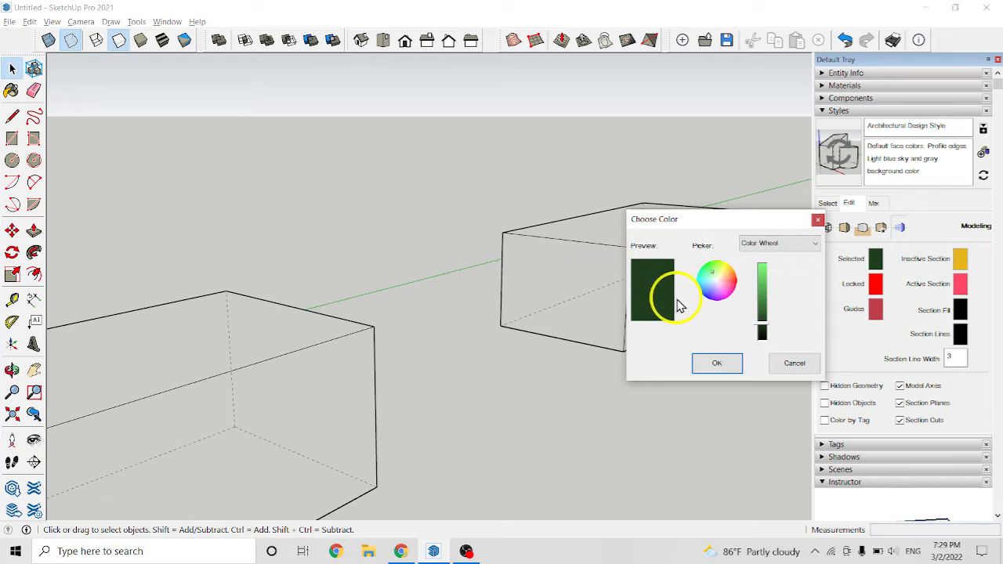
pyautogui.click(737, 283)
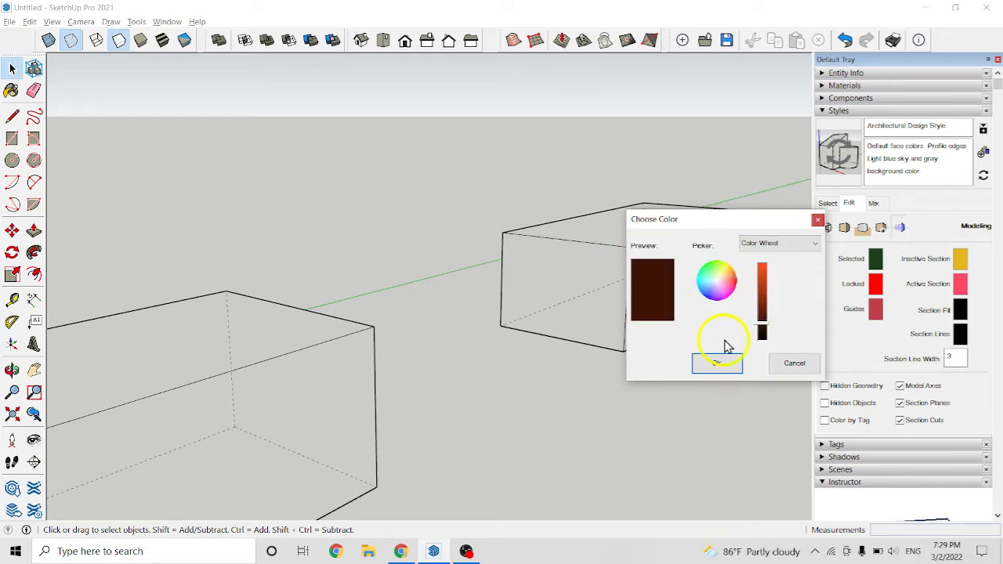
pyautogui.moveTo(735, 282); pyautogui.dragTo(738, 287)
pyautogui.click(764, 267)
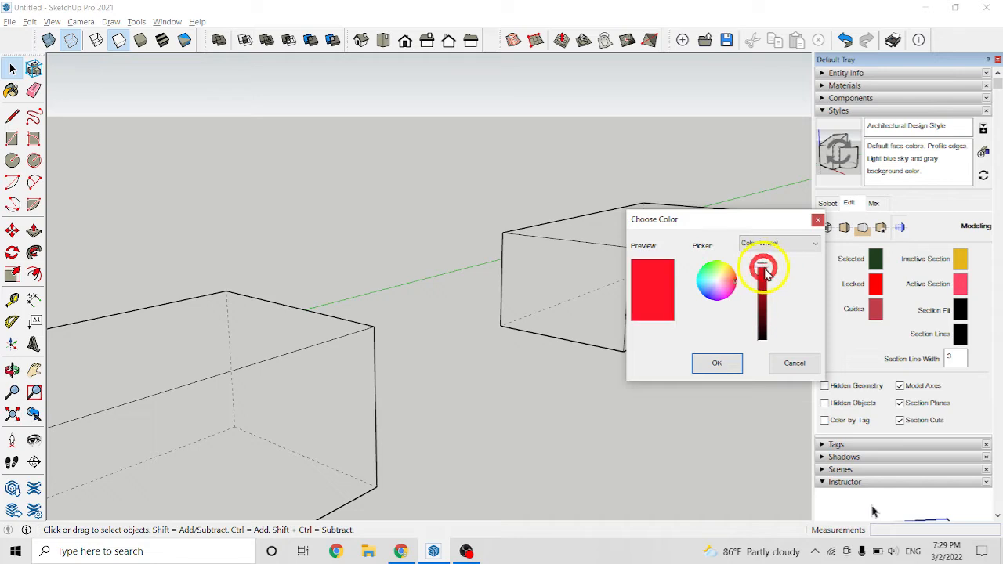
pyautogui.click(722, 364)
# Select the grouped box to examine how its edges are highlighted
pyautogui.scroll(1, 669, 245)
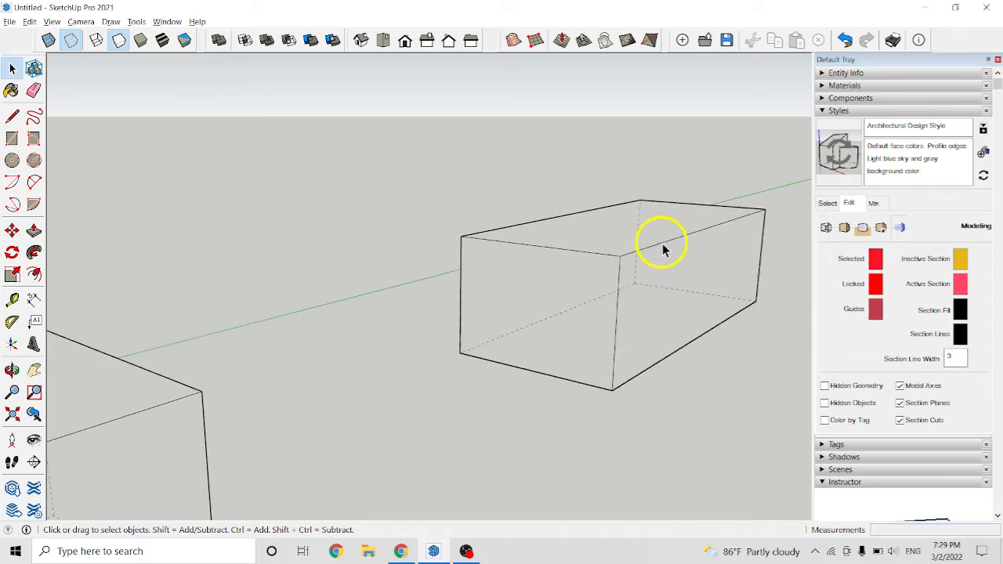
pyautogui.tripleClick(662, 247)
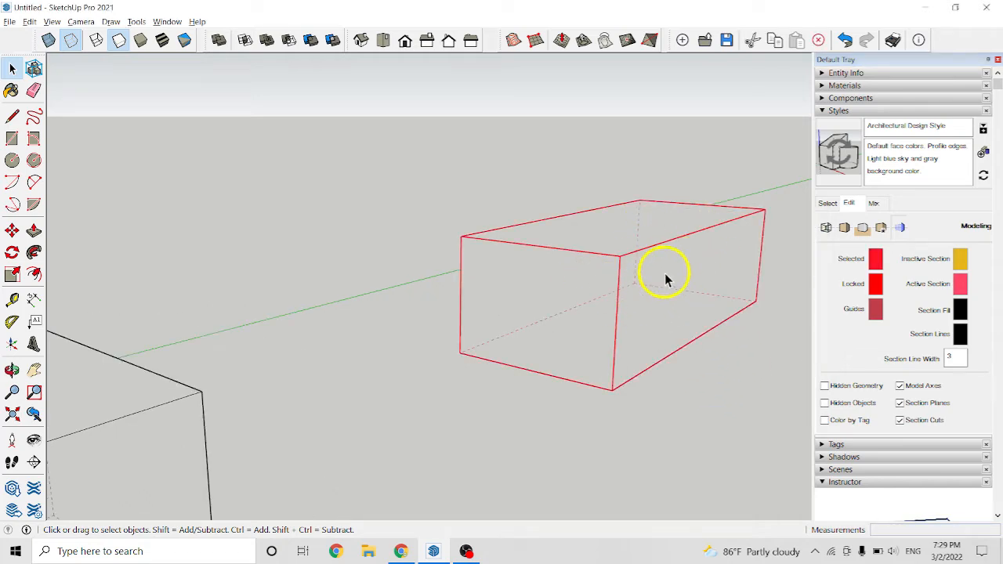
pyautogui.scroll(-3, 672, 292)
pyautogui.scroll(2, 672, 293)
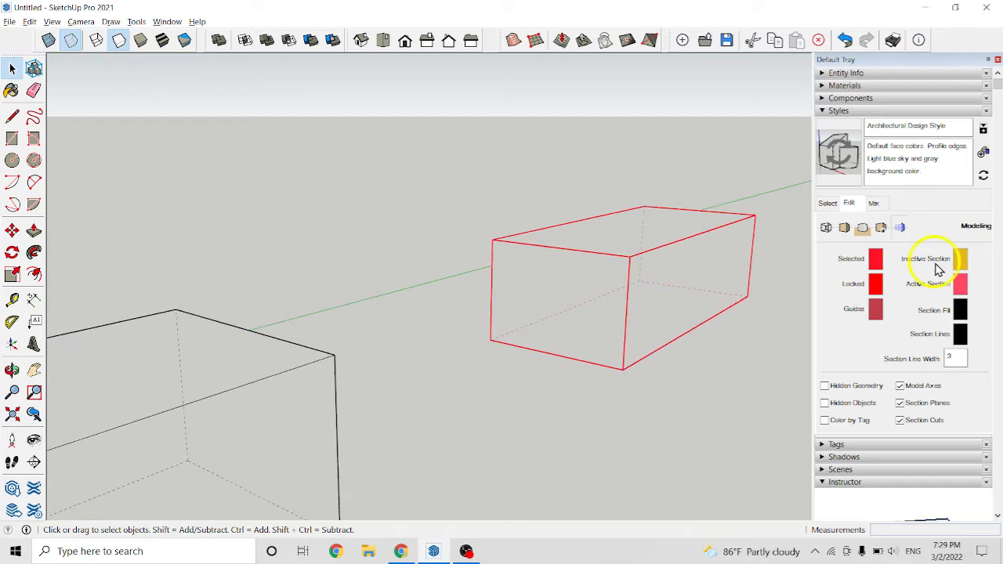
# Set the style's Selected colour to black
pyautogui.click(876, 264)
pyautogui.moveTo(756, 292); pyautogui.dragTo(762, 338)
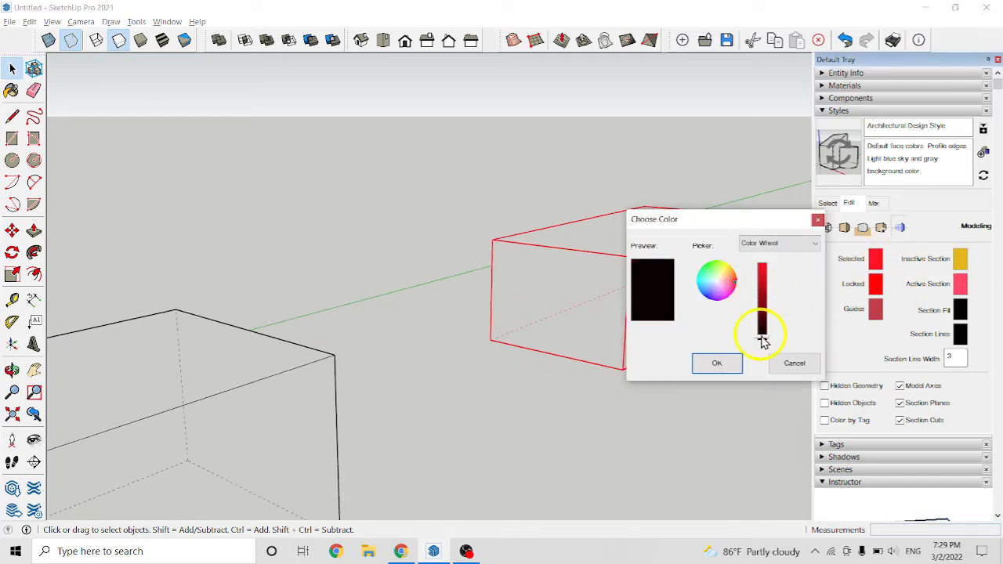
pyautogui.click(728, 373)
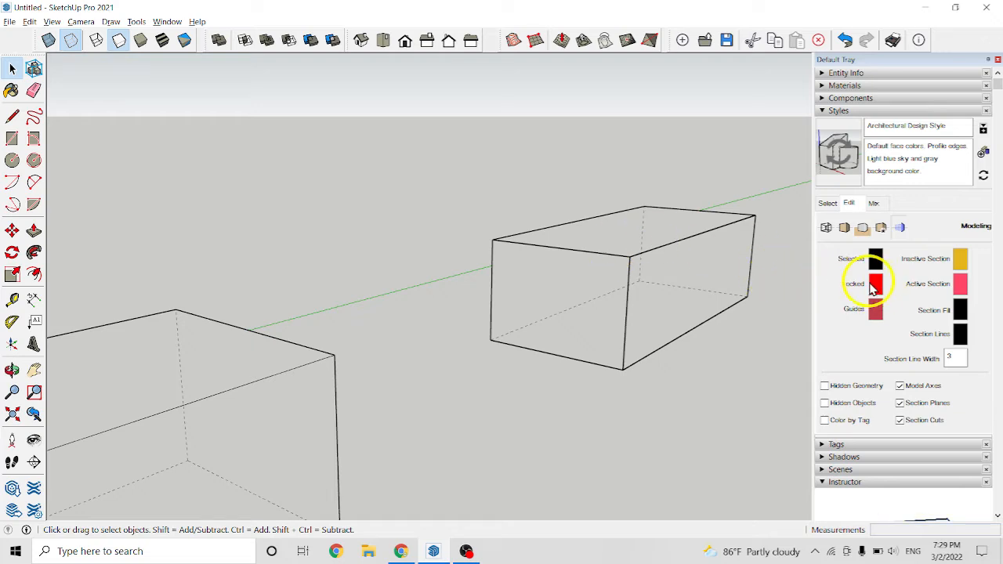
# Select the grouped box and lock it
pyautogui.moveTo(734, 264); pyautogui.dragTo(752, 278, button='middle')
pyautogui.moveTo(448, 158); pyautogui.dragTo(758, 413)
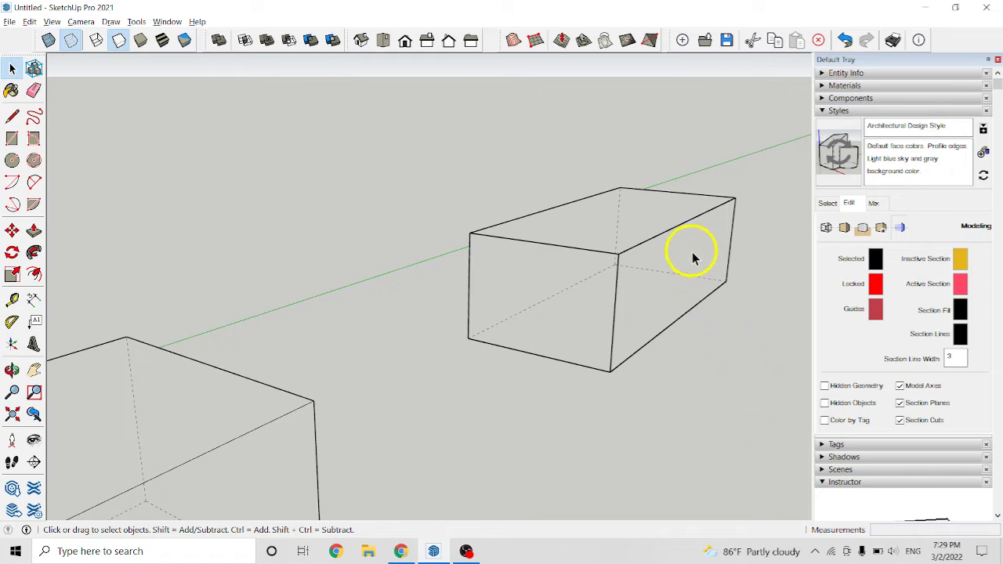
pyautogui.rightClick(657, 238)
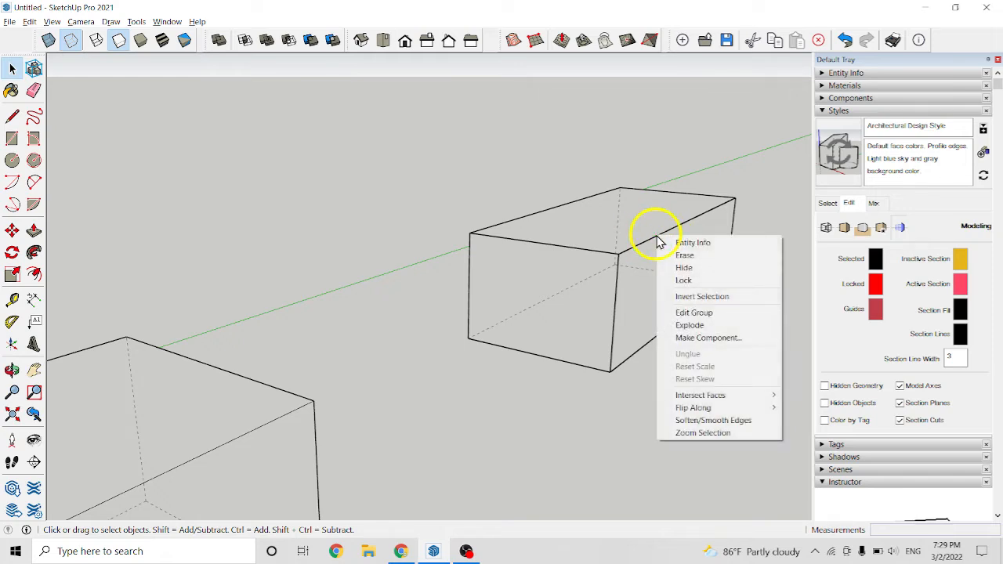
pyautogui.click(684, 280)
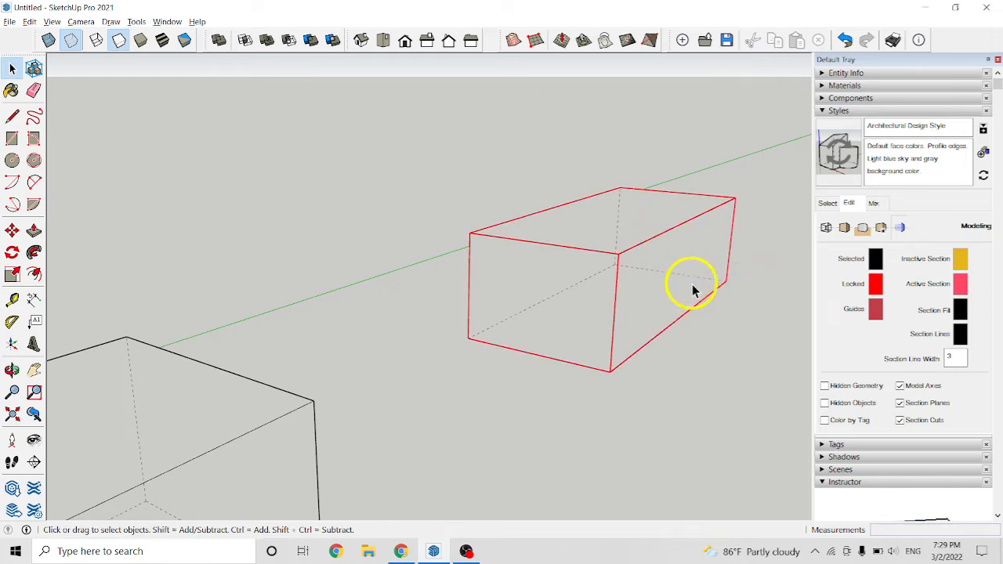
# Try to choose another colour for locked objects in the style's Modeling settings
pyautogui.click(877, 291)
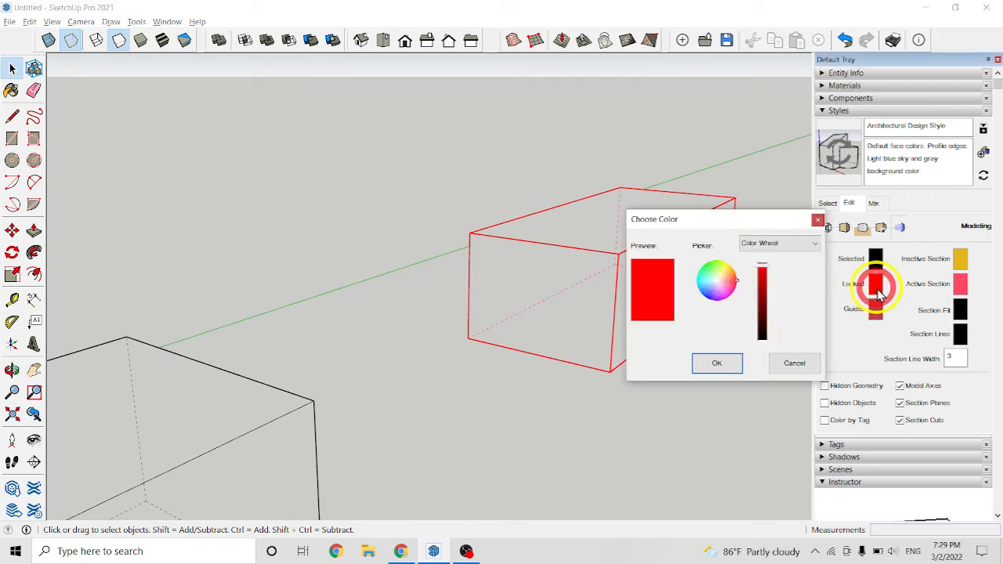
pyautogui.click(722, 274)
pyautogui.click(716, 279)
pyautogui.click(716, 363)
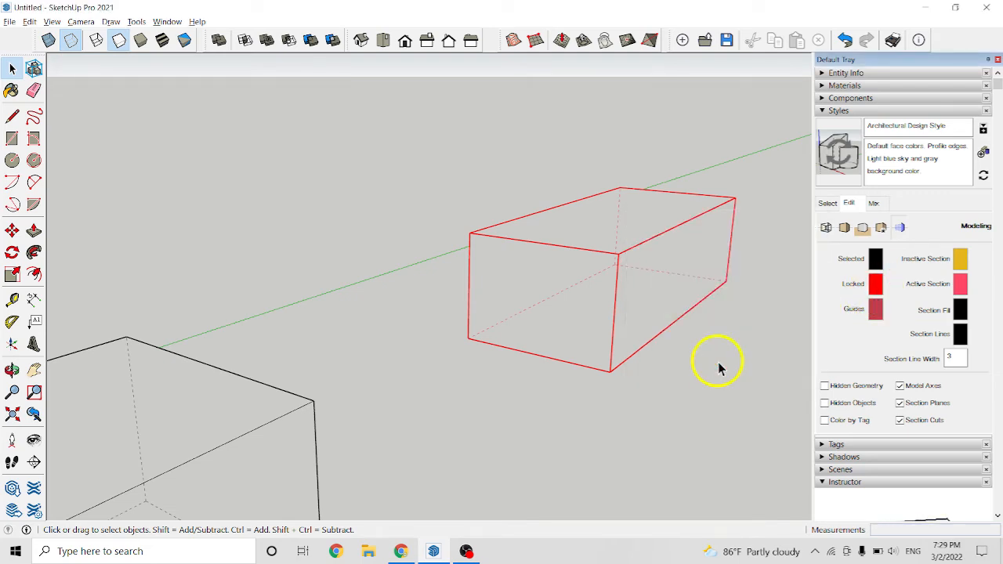
# Set the style's Locked colour to dark green
pyautogui.click(877, 292)
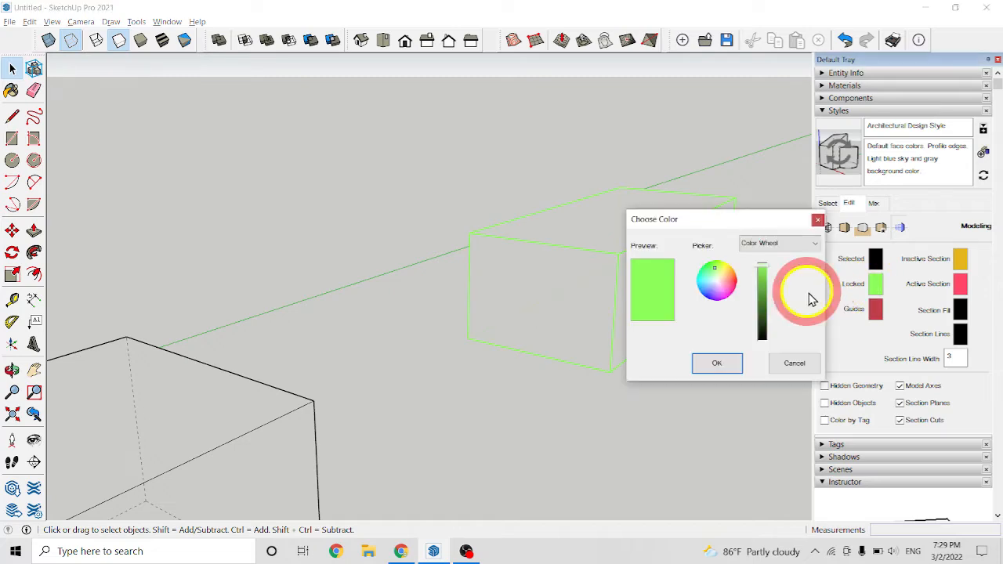
pyautogui.moveTo(763, 298); pyautogui.dragTo(761, 321)
pyautogui.click(722, 372)
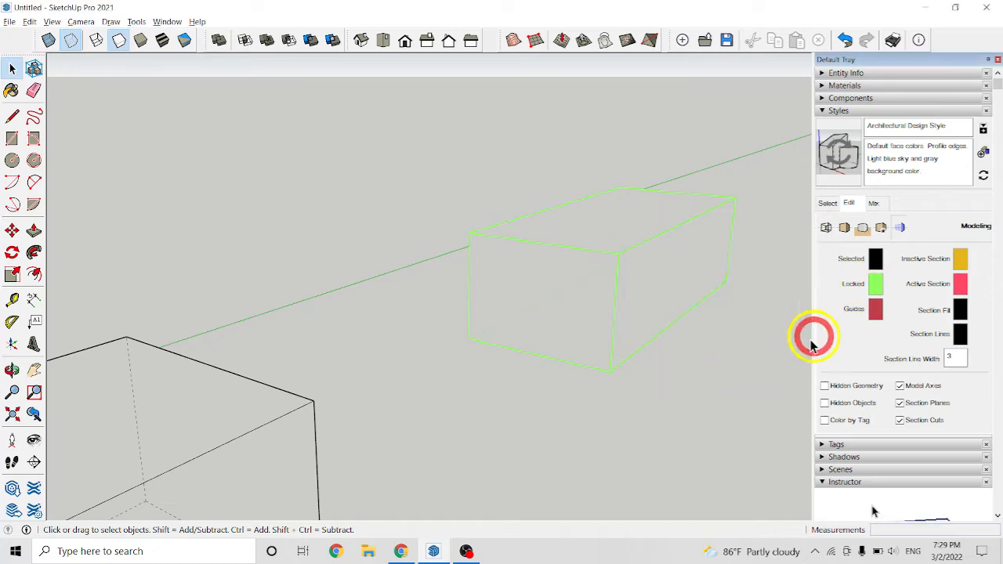
# Place two vertical guides with the Tape Measure tool, both offset from the larger box's nearest vertical edge along its long side
pyautogui.press('o')
pyautogui.moveTo(731, 248); pyautogui.dragTo(809, 312)
pyautogui.press('space')
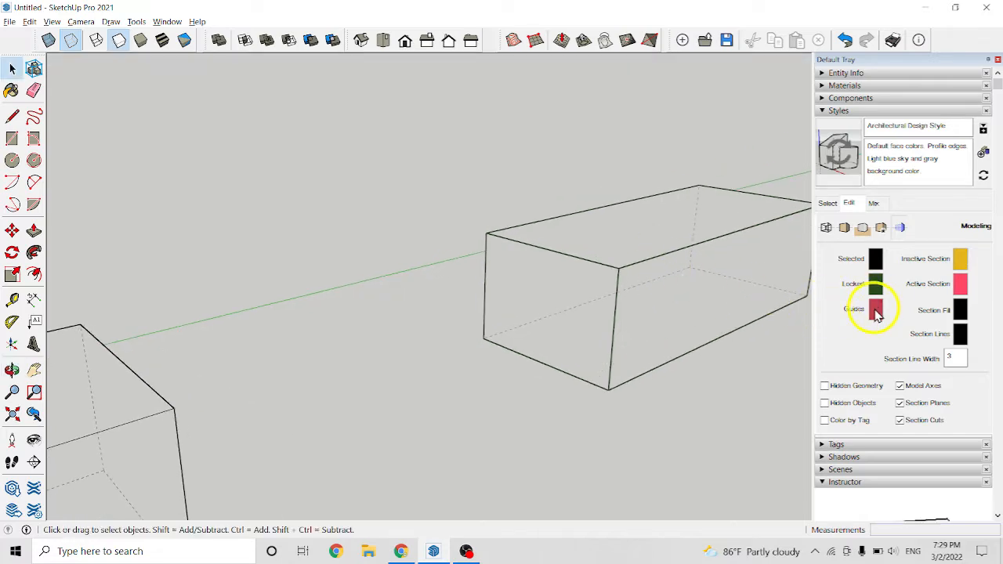
pyautogui.scroll(-5, 712, 333)
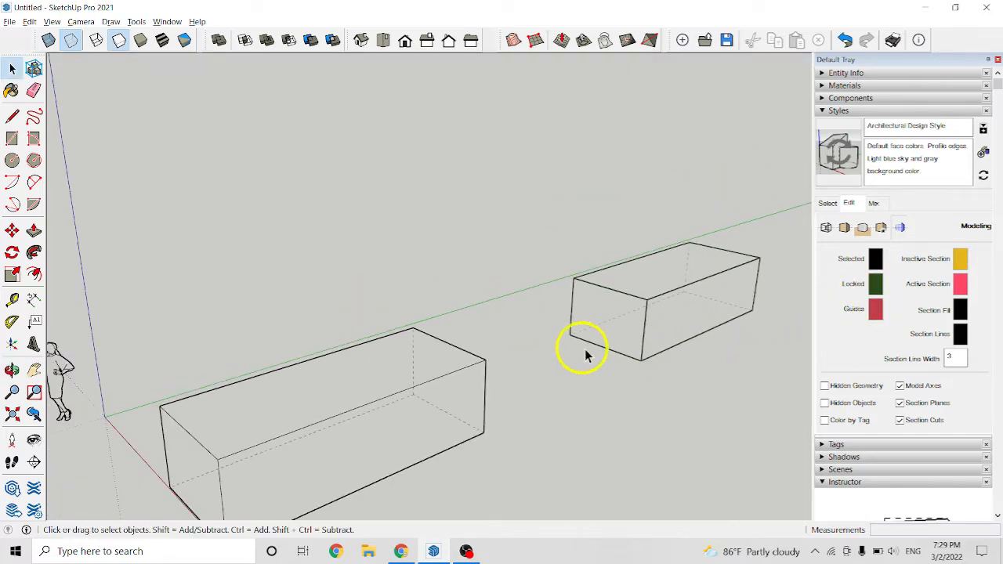
pyautogui.moveTo(584, 340); pyautogui.dragTo(611, 268, button='middle')
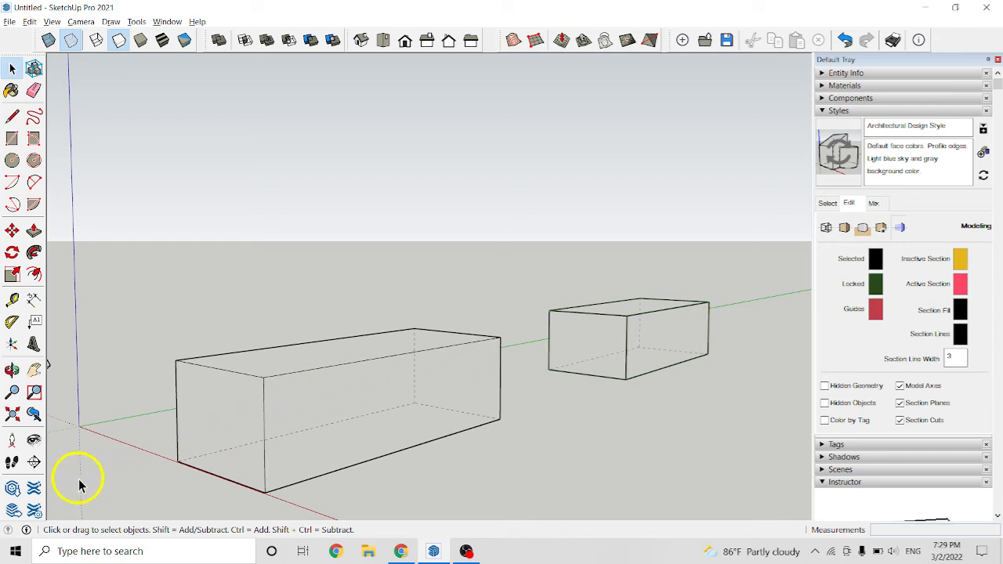
pyautogui.click(14, 301)
pyautogui.click(265, 429)
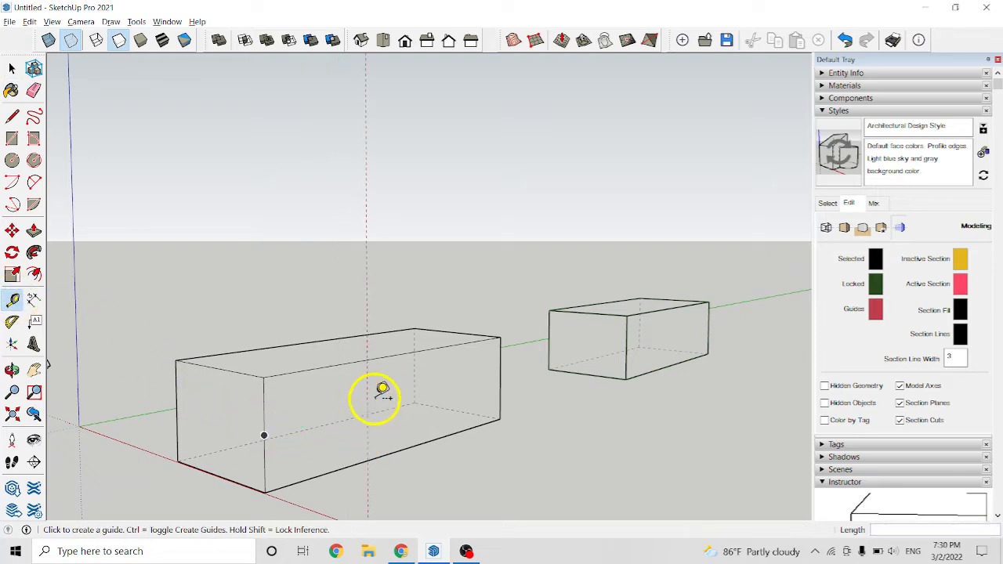
pyautogui.press('space')
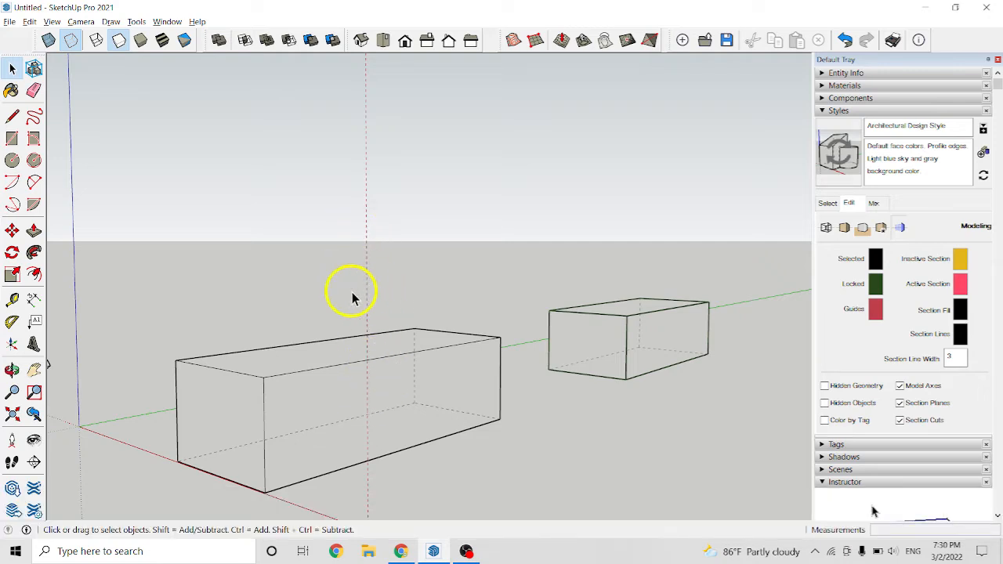
pyautogui.click(12, 299)
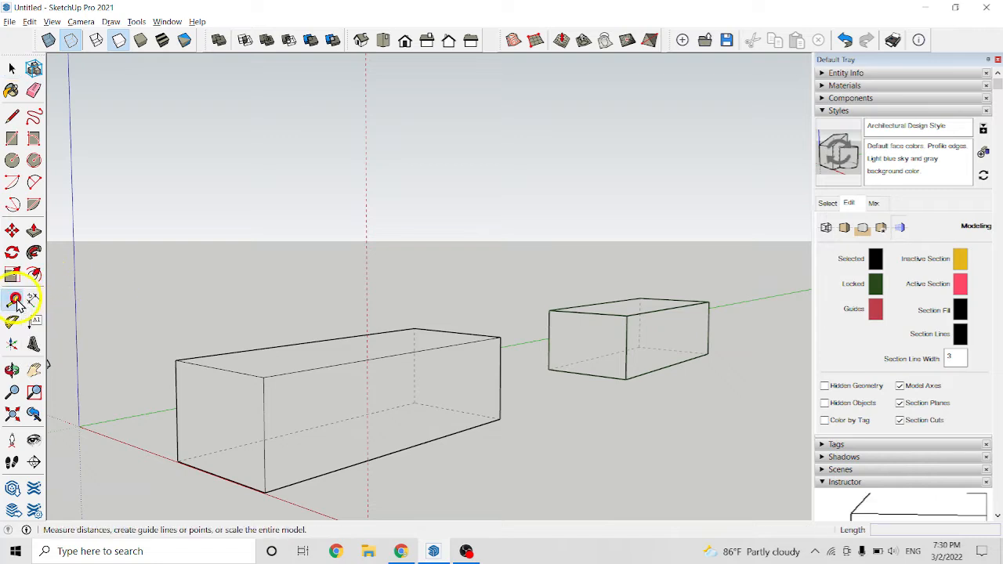
pyautogui.click(264, 435)
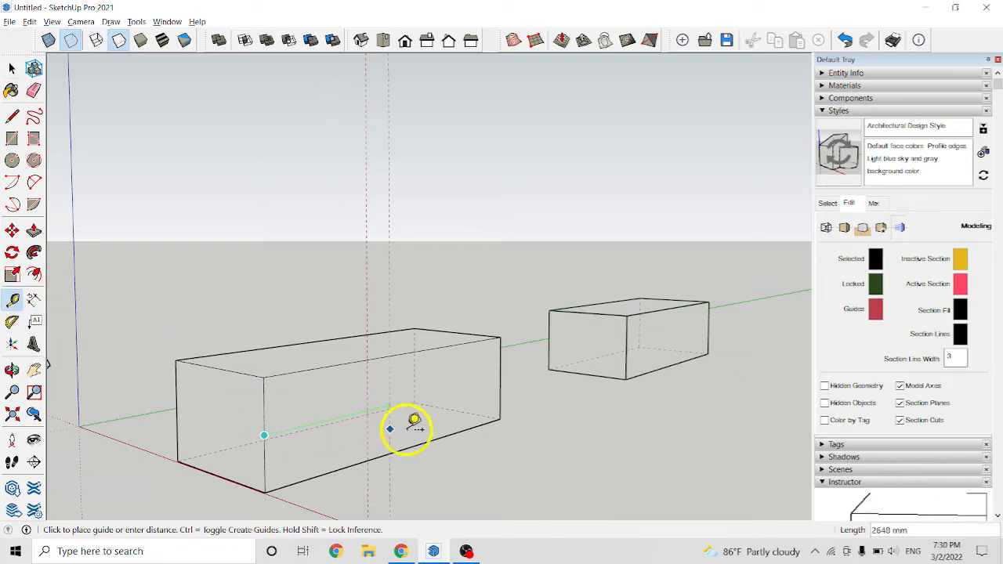
pyautogui.click(423, 375)
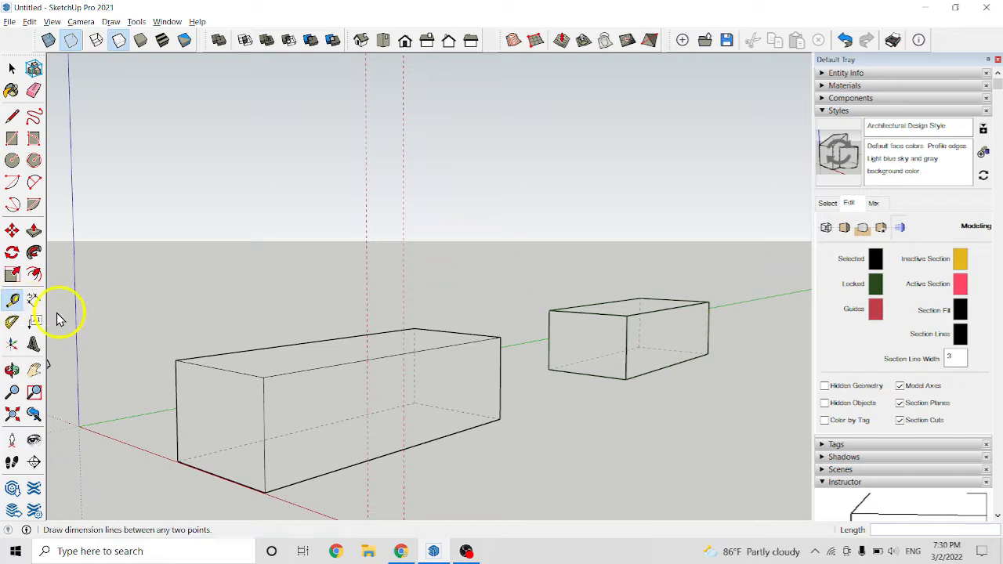
# Place a guide point on the upper edge of the larger box's short front face, measured from that edge's corner
pyautogui.click(264, 378)
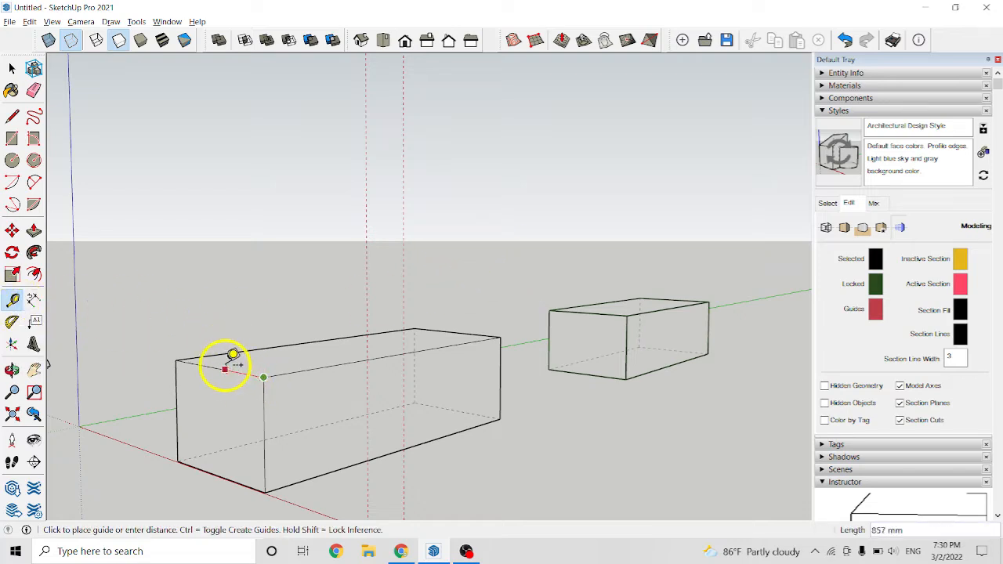
pyautogui.moveTo(206, 365); pyautogui.dragTo(392, 365, button='middle')
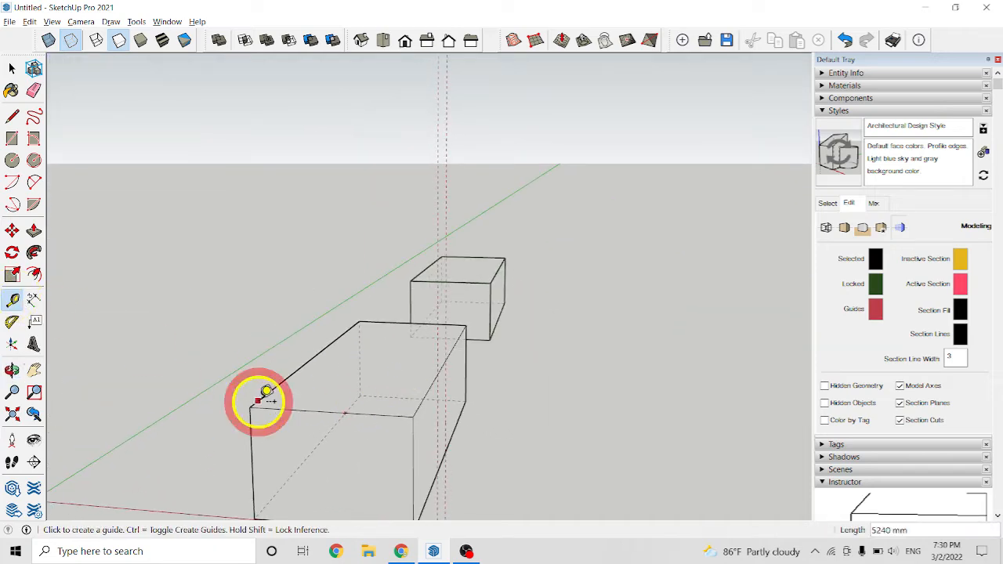
pyautogui.click(252, 406)
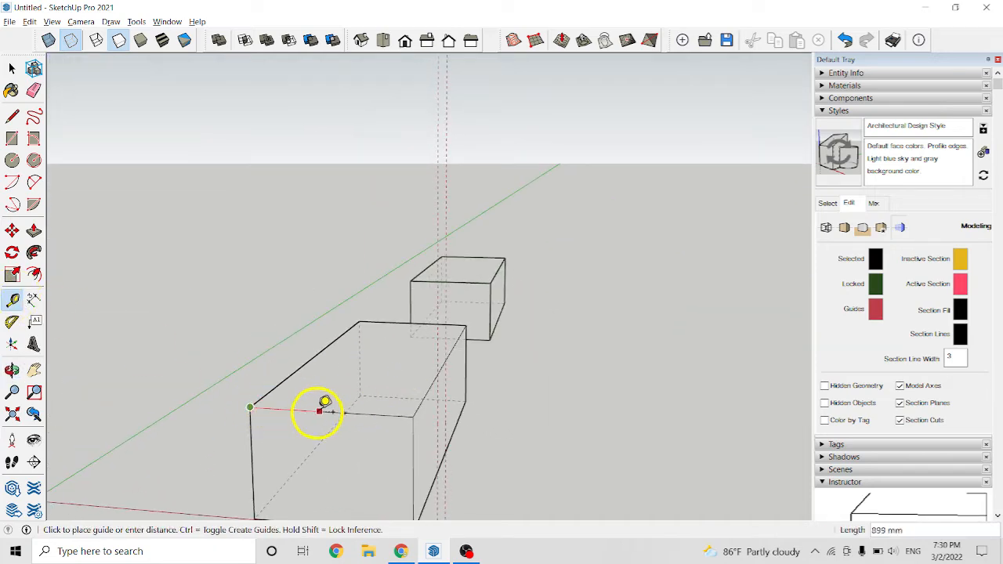
pyautogui.press('Escape')
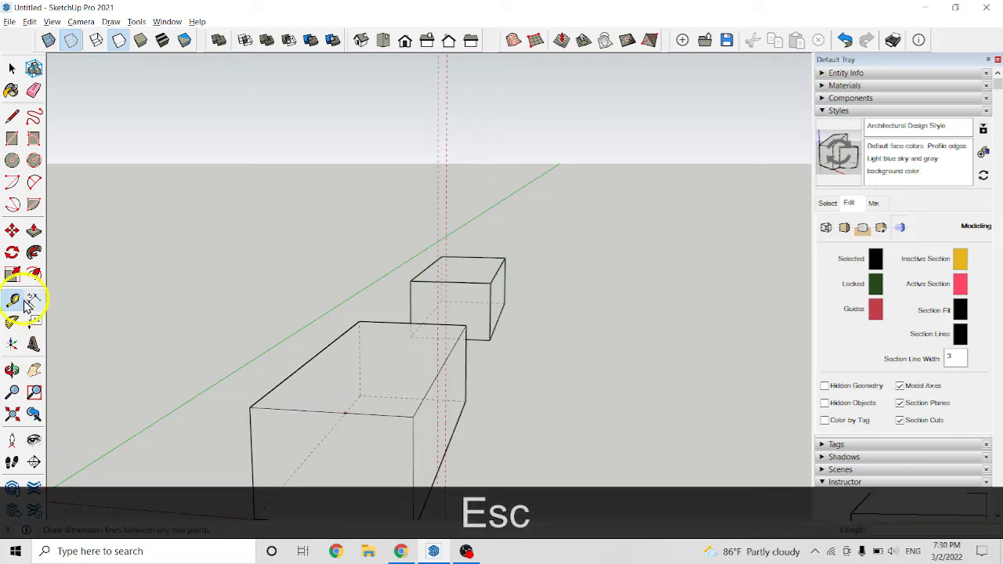
# Place another vertical guide across the larger box's short front face, offset from the face's far vertical edge
pyautogui.click(252, 452)
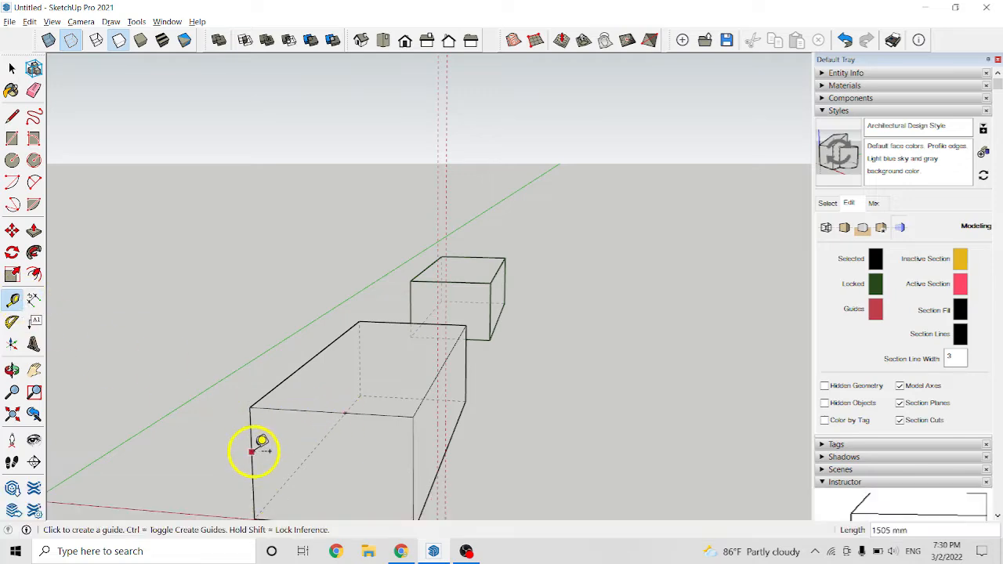
pyautogui.click(328, 445)
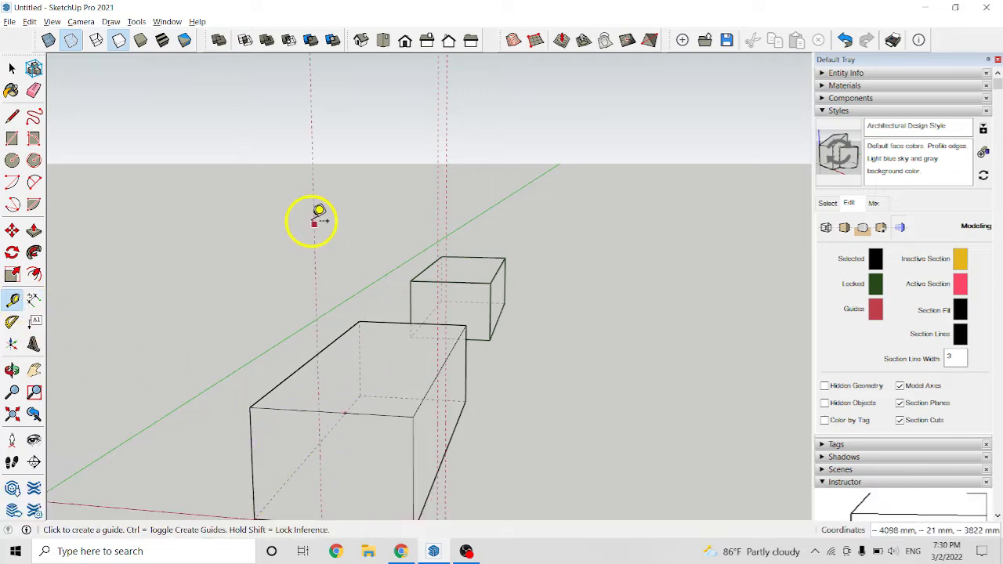
pyautogui.moveTo(739, 310); pyautogui.dragTo(577, 324, button='middle')
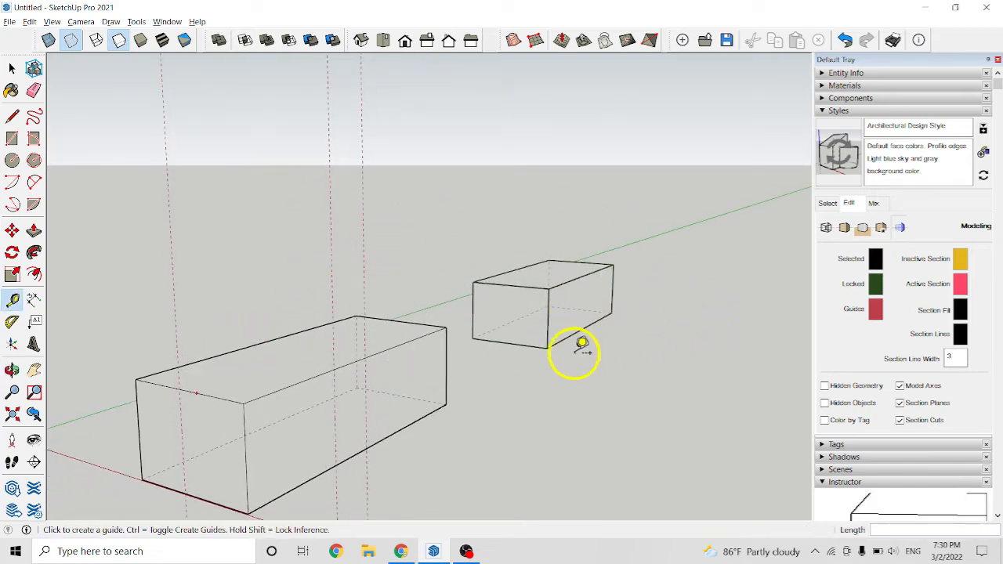
pyautogui.scroll(2, 564, 296)
pyautogui.press('space')
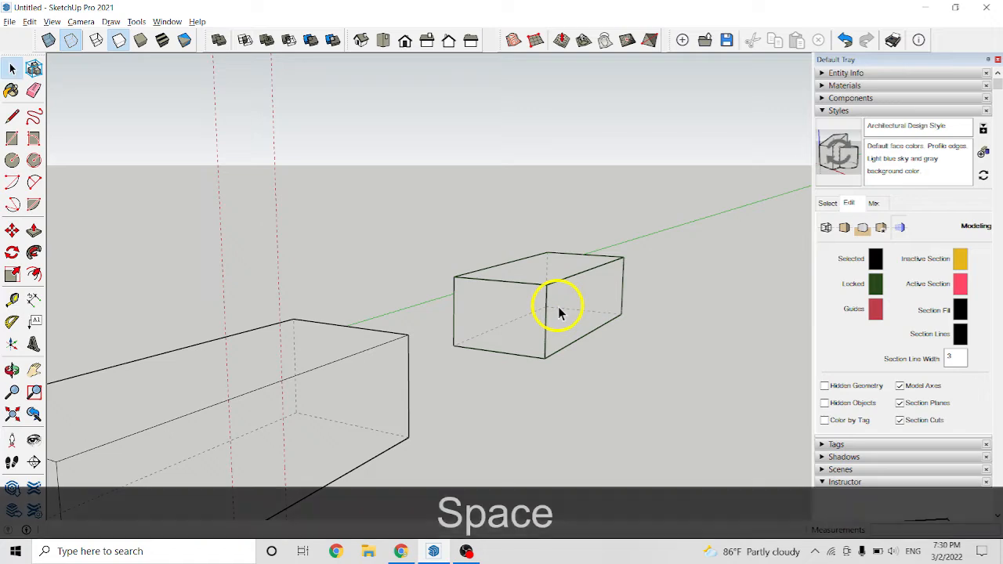
# Select the smaller grouped box and unlock it
pyautogui.scroll(2, 583, 297)
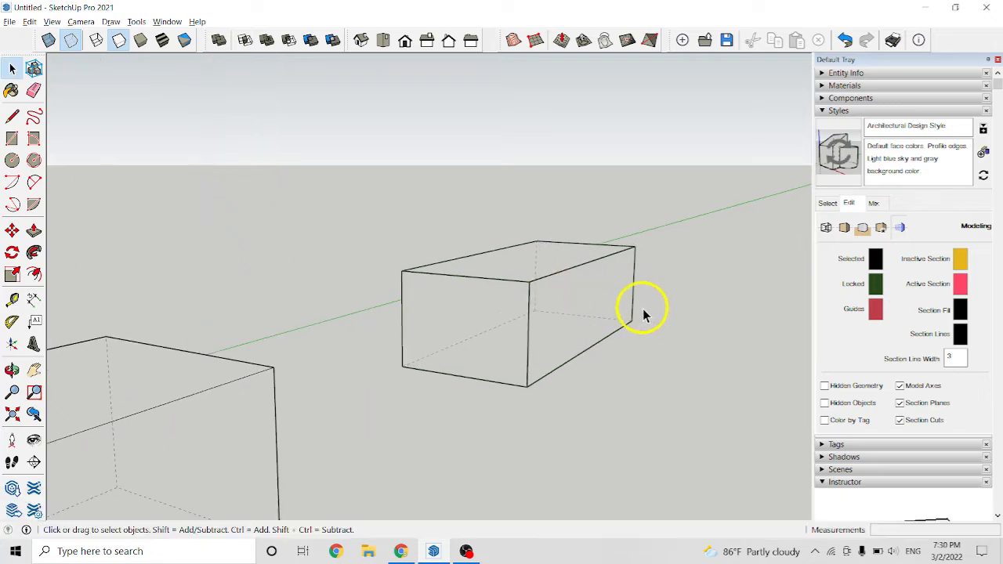
pyautogui.scroll(-2, 636, 312)
pyautogui.scroll(-1, 634, 313)
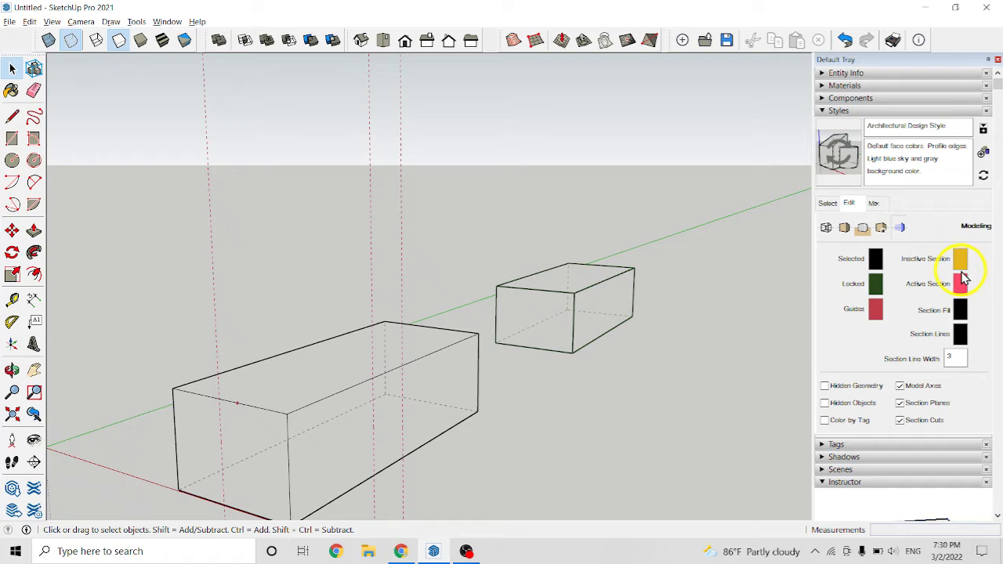
pyautogui.scroll(2, 573, 297)
pyautogui.moveTo(459, 224); pyautogui.dragTo(627, 339)
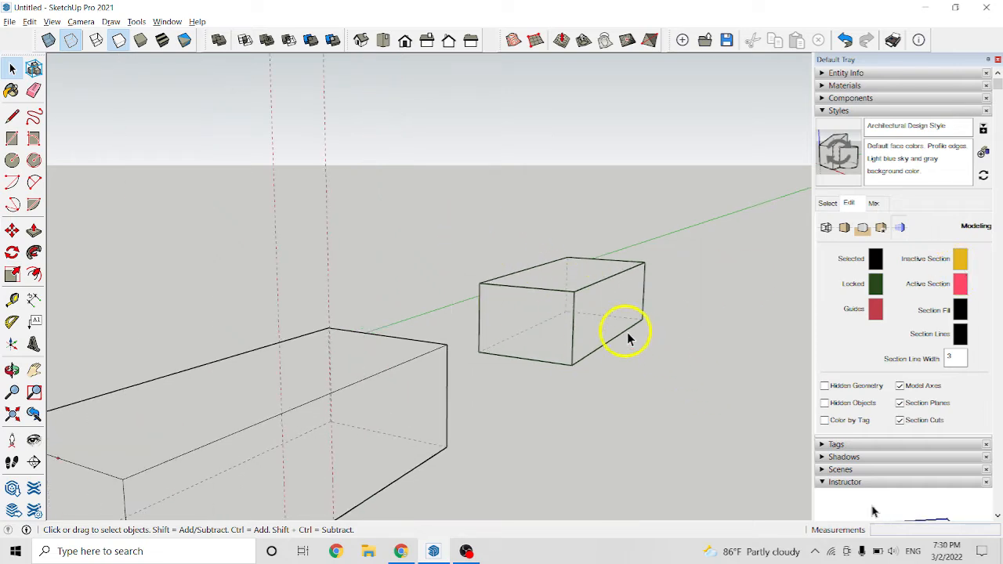
pyautogui.rightClick(593, 289)
pyautogui.click(633, 332)
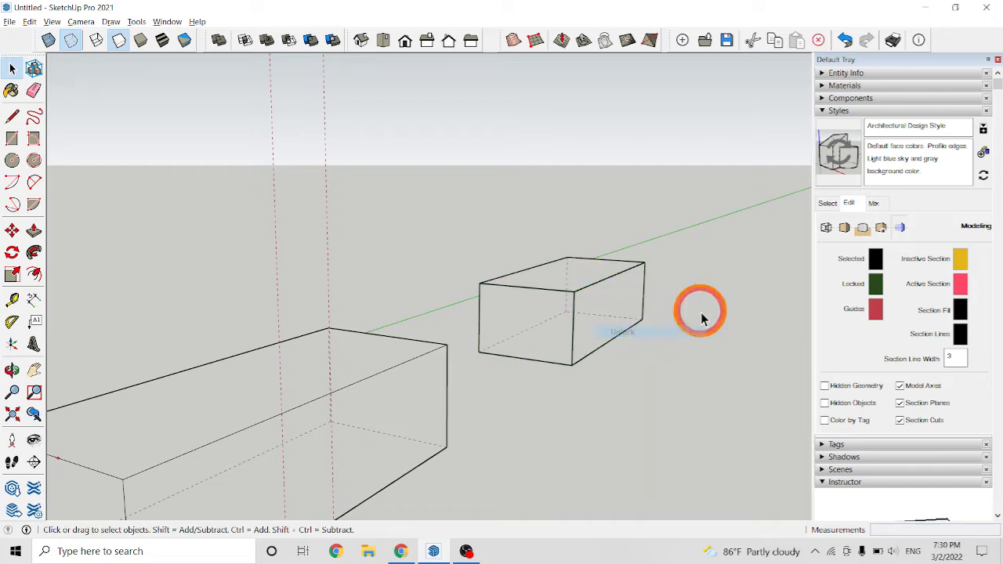
# Place a section plane on the larger box's upper face and accept its default name and symbol
pyautogui.scroll(-1, 692, 320)
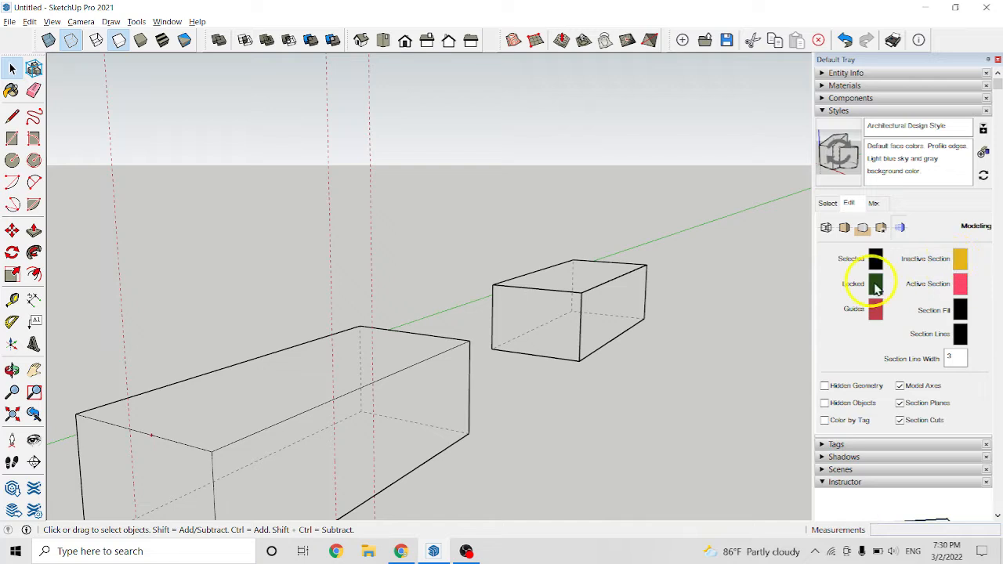
pyautogui.scroll(-1, 622, 318)
pyautogui.scroll(1, 622, 318)
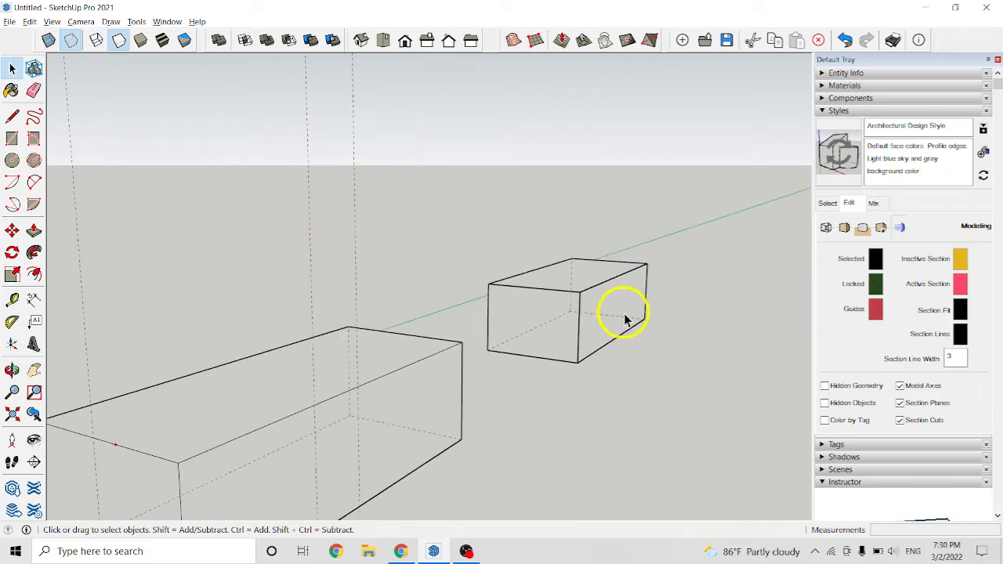
pyautogui.scroll(-2, 622, 318)
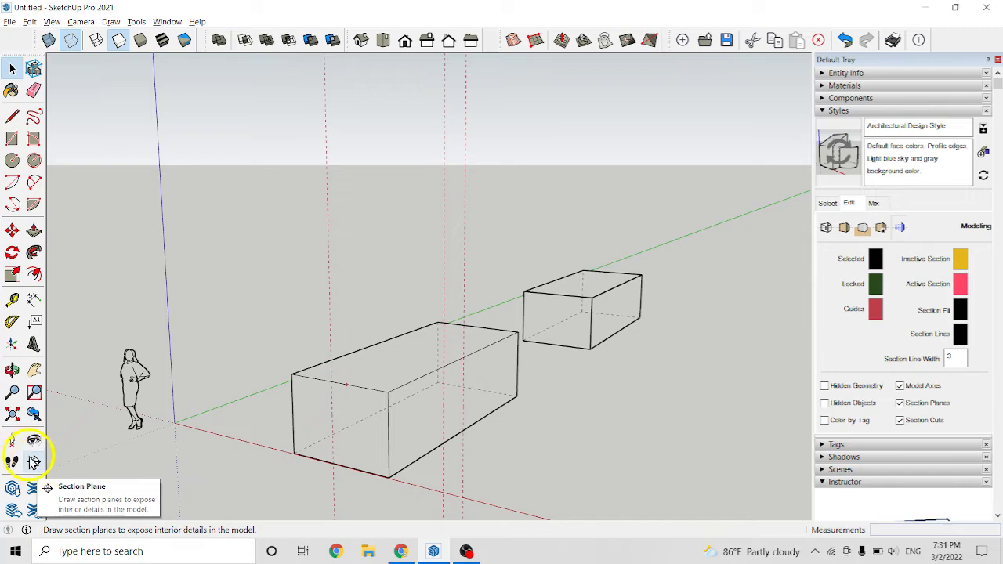
pyautogui.click(33, 462)
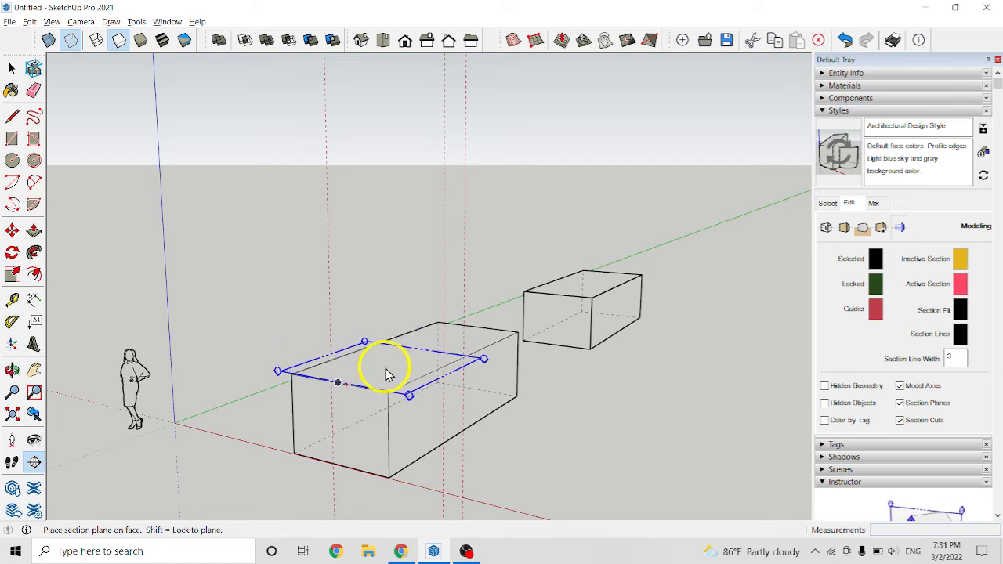
pyautogui.click(386, 381)
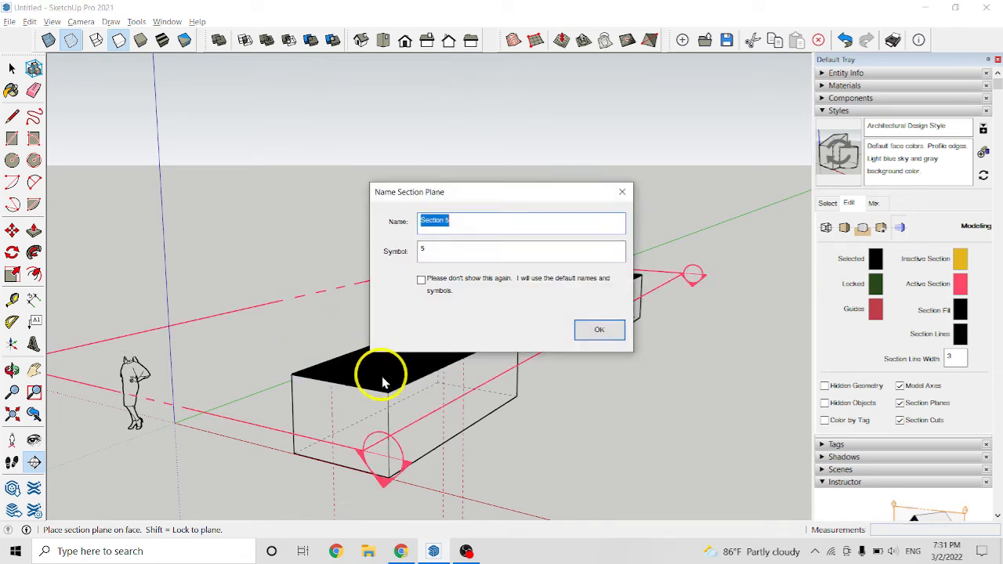
pyautogui.click(602, 331)
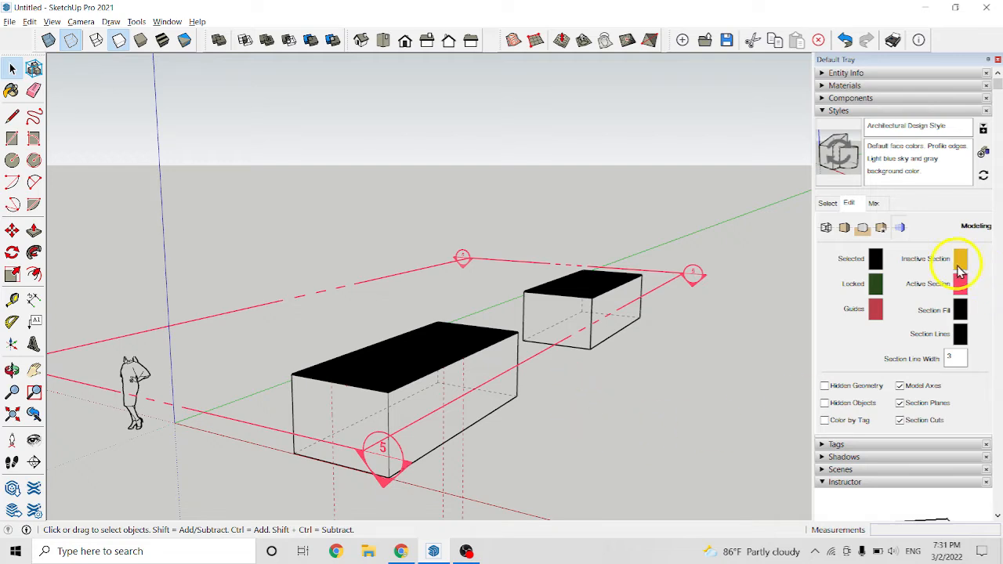
# Place a second section plane on the larger box's long side face, accepting the default name and symbol
pyautogui.scroll(-1, 619, 388)
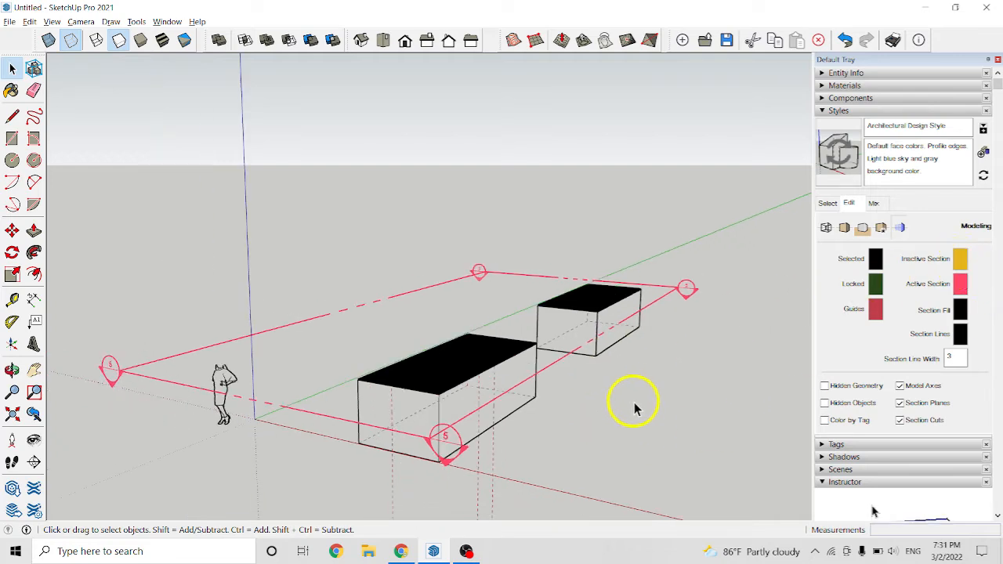
pyautogui.scroll(2, 548, 392)
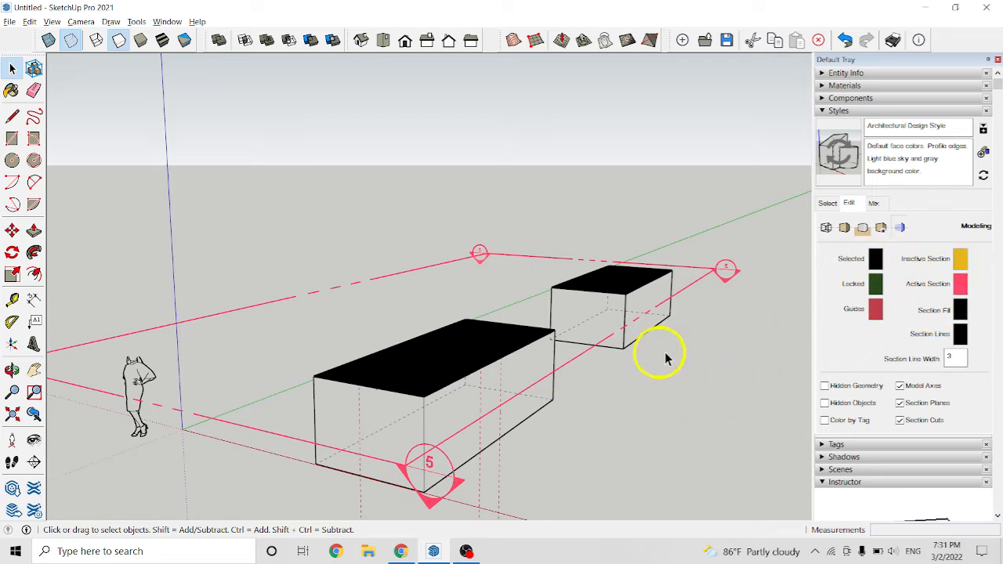
pyautogui.scroll(2, 488, 402)
pyautogui.scroll(-1, 488, 403)
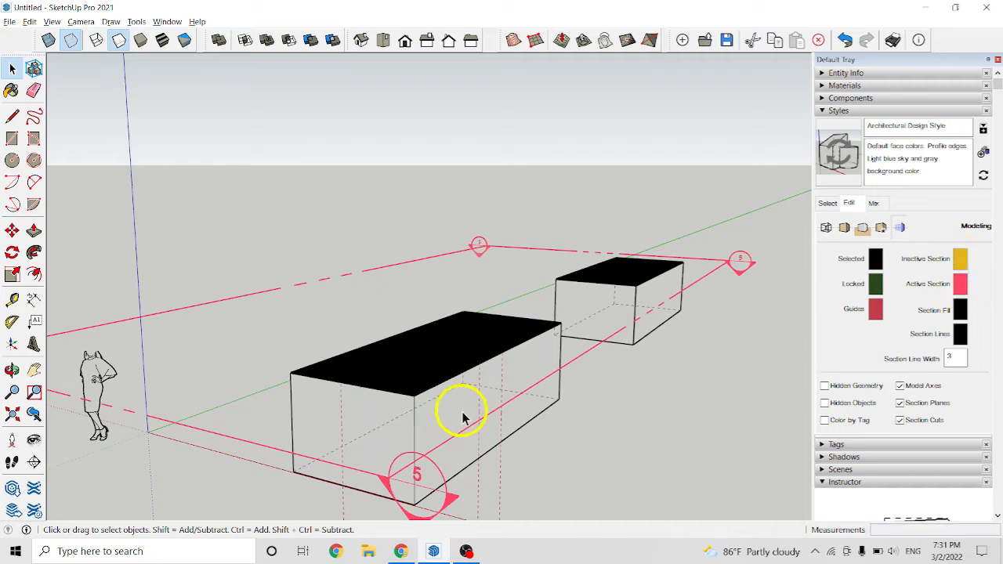
pyautogui.click(34, 462)
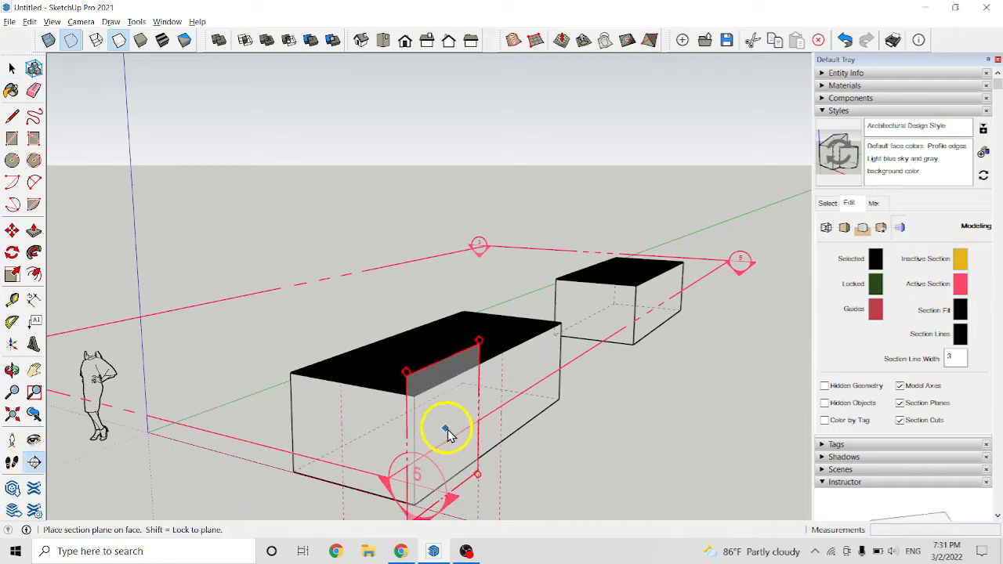
pyautogui.click(477, 425)
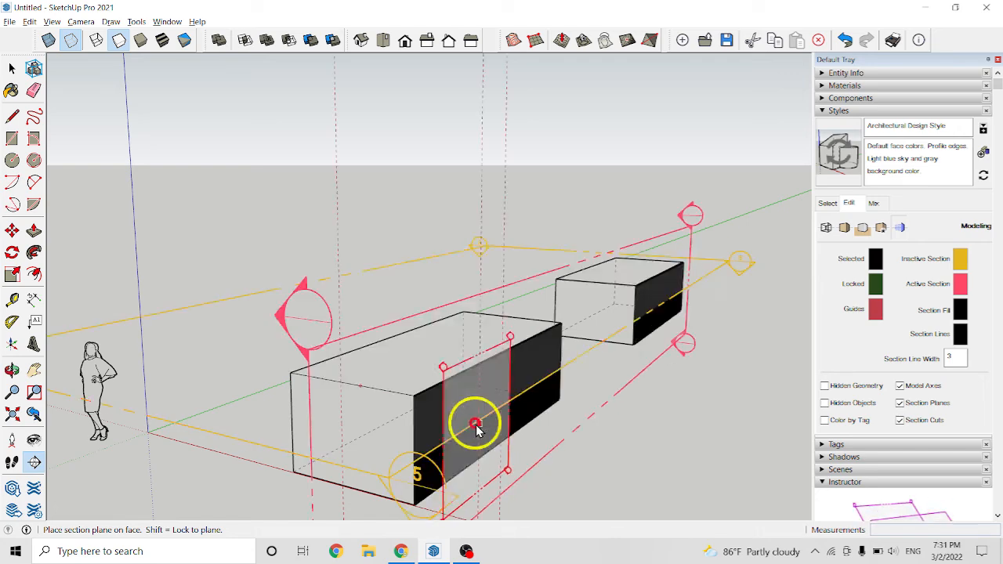
pyautogui.click(599, 330)
pyautogui.scroll(-2, 673, 397)
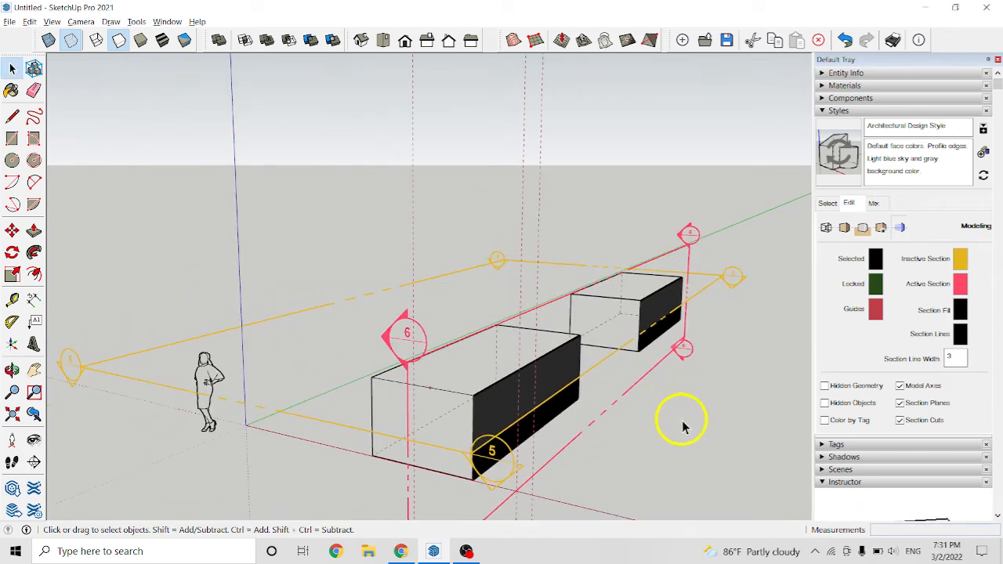
pyautogui.scroll(2, 610, 412)
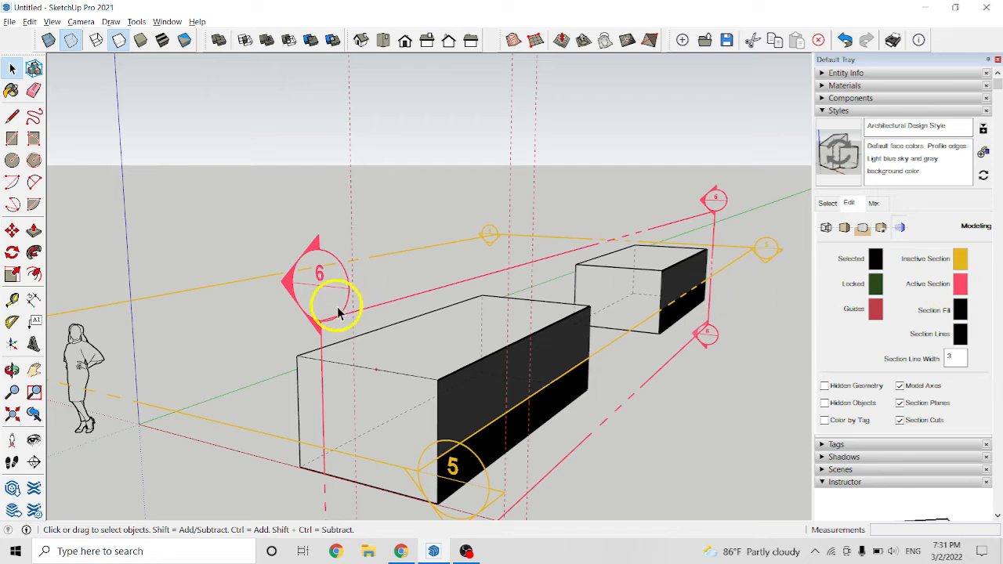
# Change the style's Active Section colour to bright green, then select and deselect the active vertical section plane
pyautogui.click(960, 284)
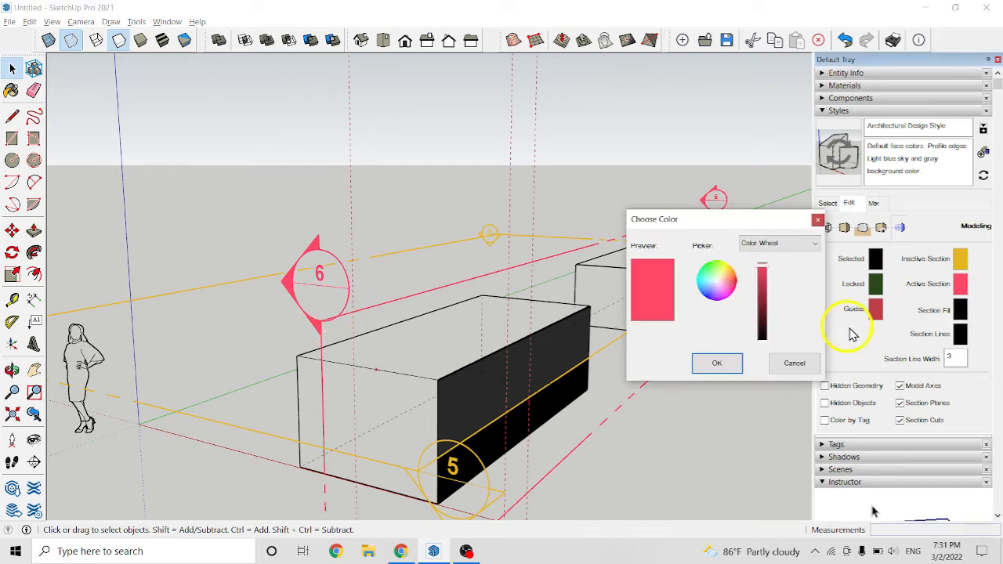
pyautogui.click(708, 277)
pyautogui.click(713, 362)
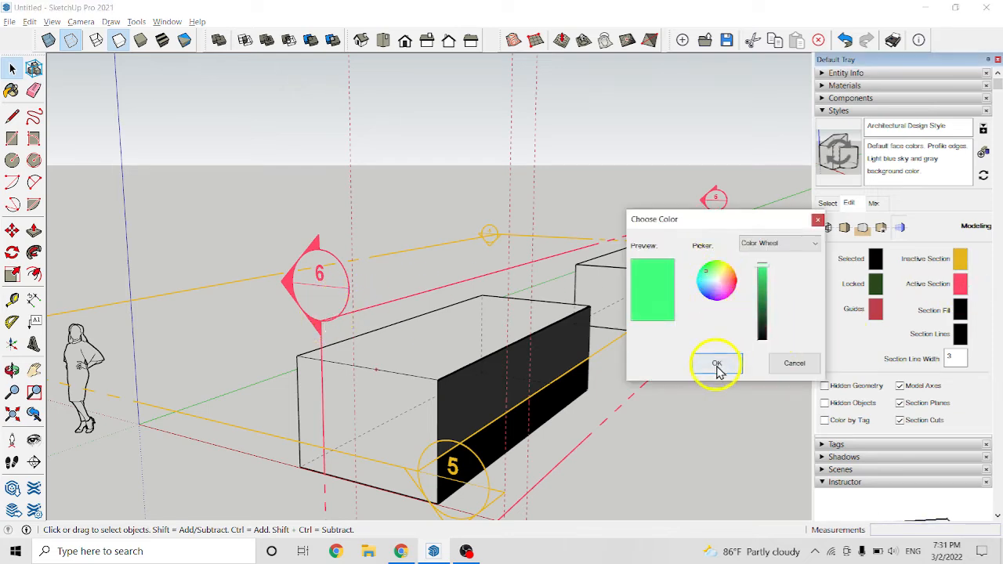
pyautogui.click(540, 374)
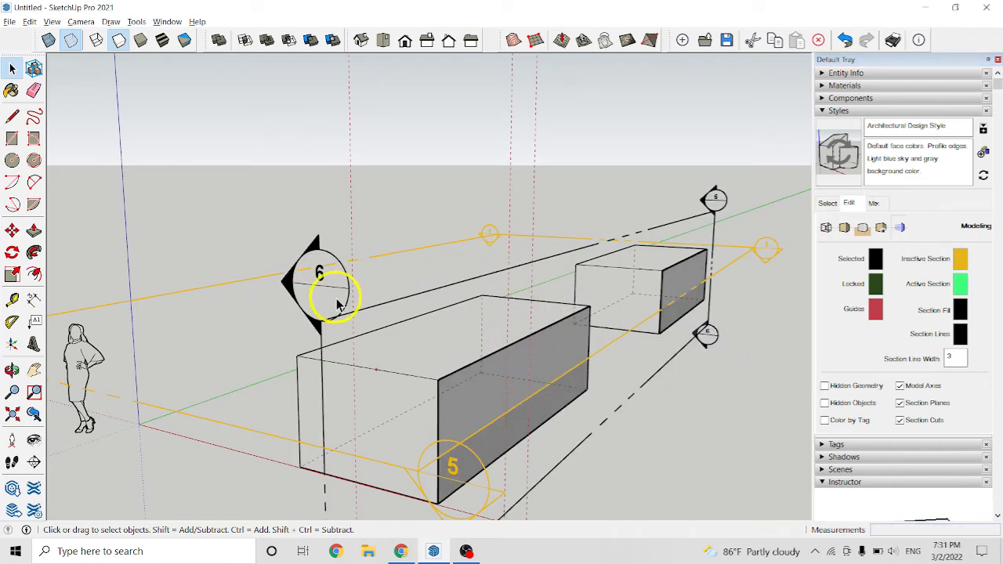
pyautogui.click(510, 376)
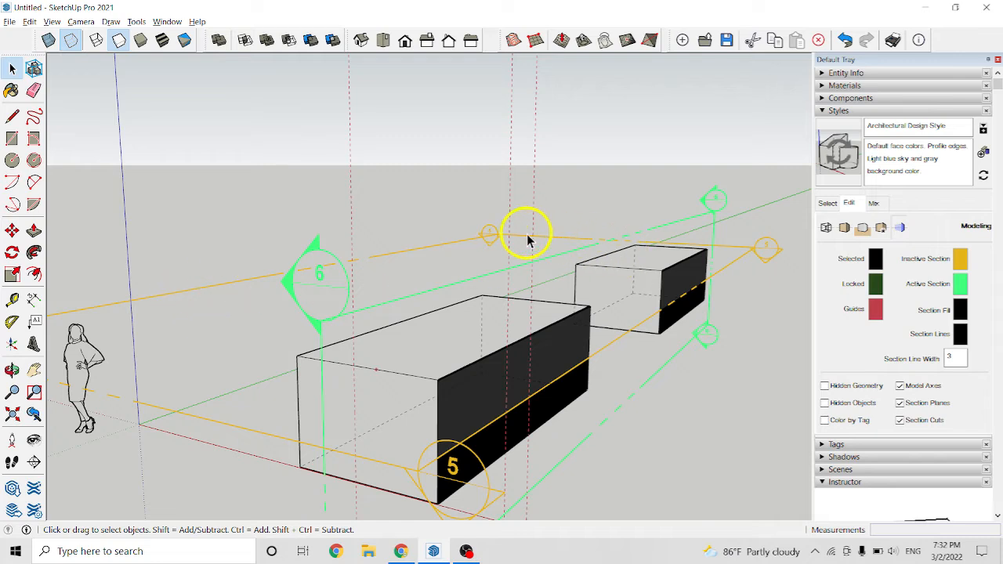
# Check face selection on the larger box by selecting its upper and short front faces in turn, then clear the selection
pyautogui.click(461, 345)
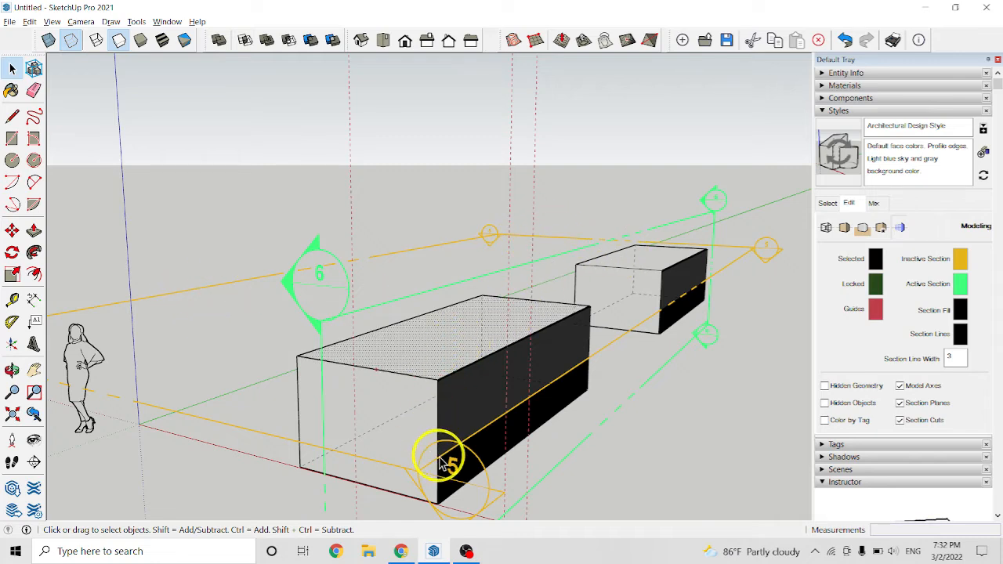
pyautogui.click(438, 465)
pyautogui.click(454, 358)
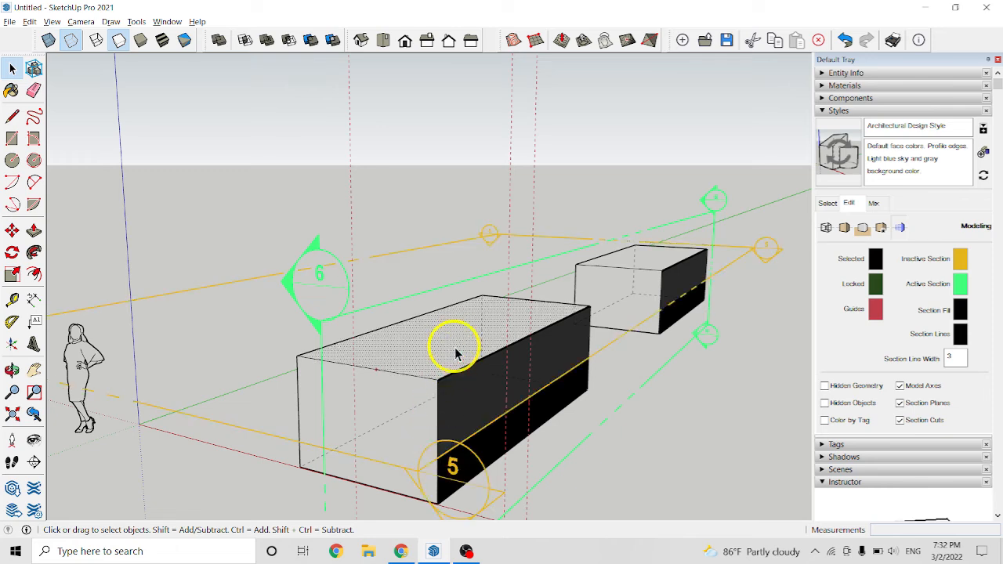
pyautogui.click(431, 371)
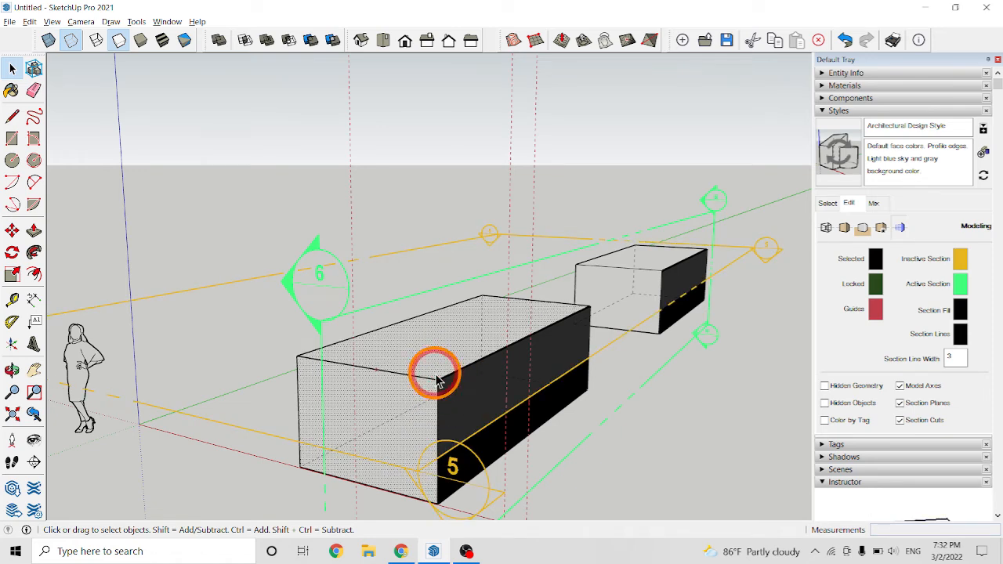
pyautogui.click(390, 349)
pyautogui.moveTo(402, 355); pyautogui.dragTo(404, 402, button='middle')
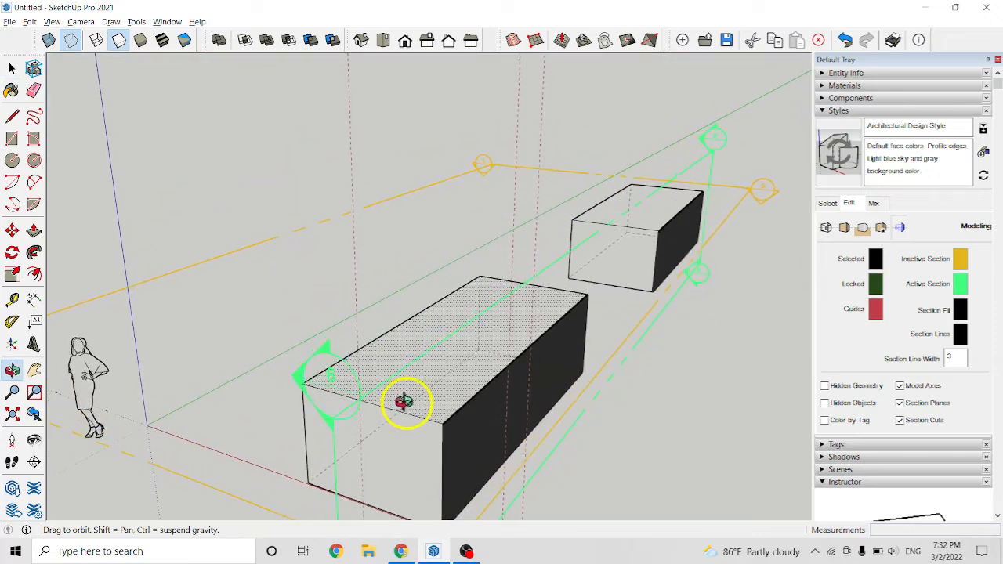
pyautogui.click(450, 354)
pyautogui.click(455, 374)
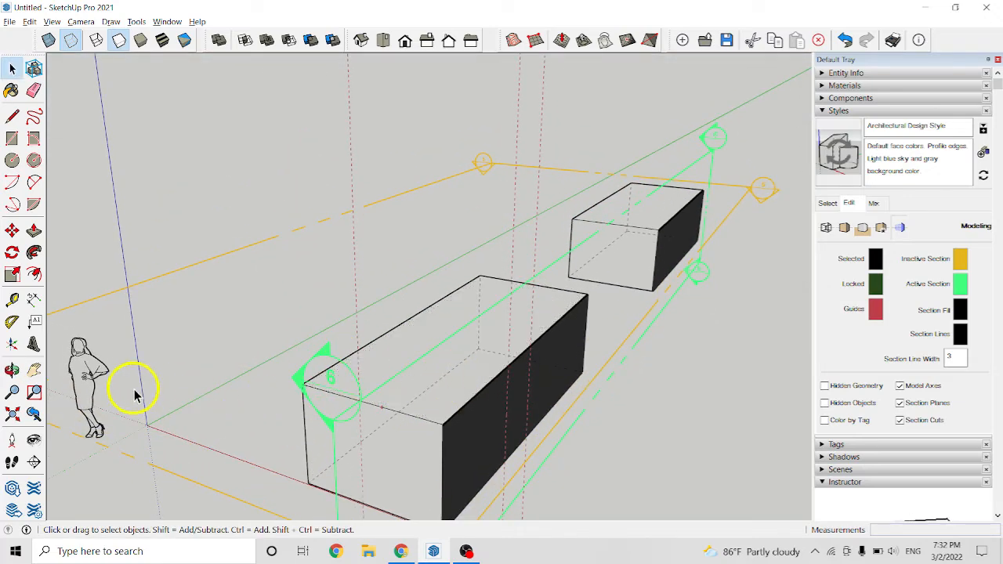
# Make the horizontal section plane the active cut instead of the vertical one, and clear the selection
pyautogui.scroll(-4, 410, 347)
pyautogui.click(423, 478)
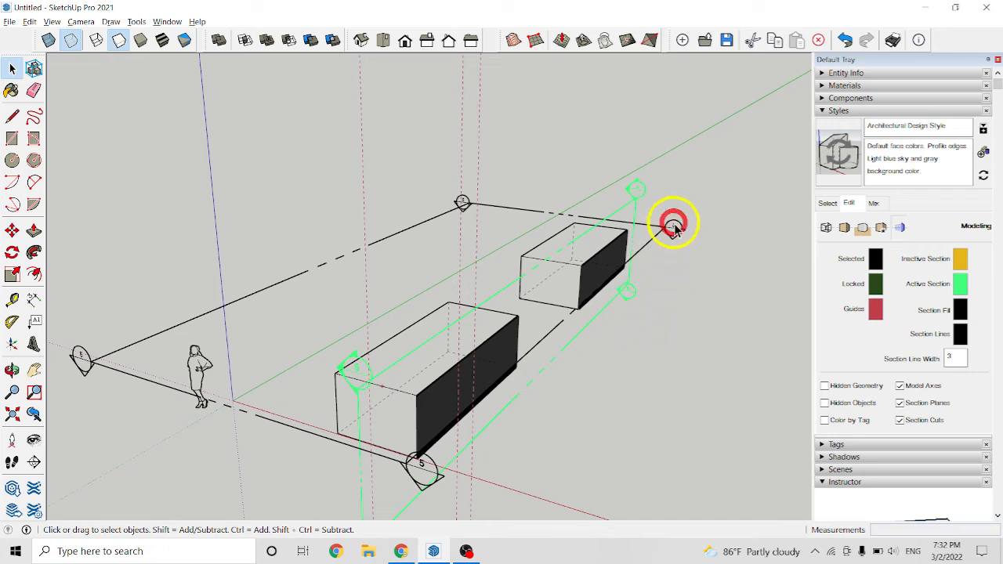
pyautogui.doubleClick(673, 226)
pyautogui.scroll(2, 638, 313)
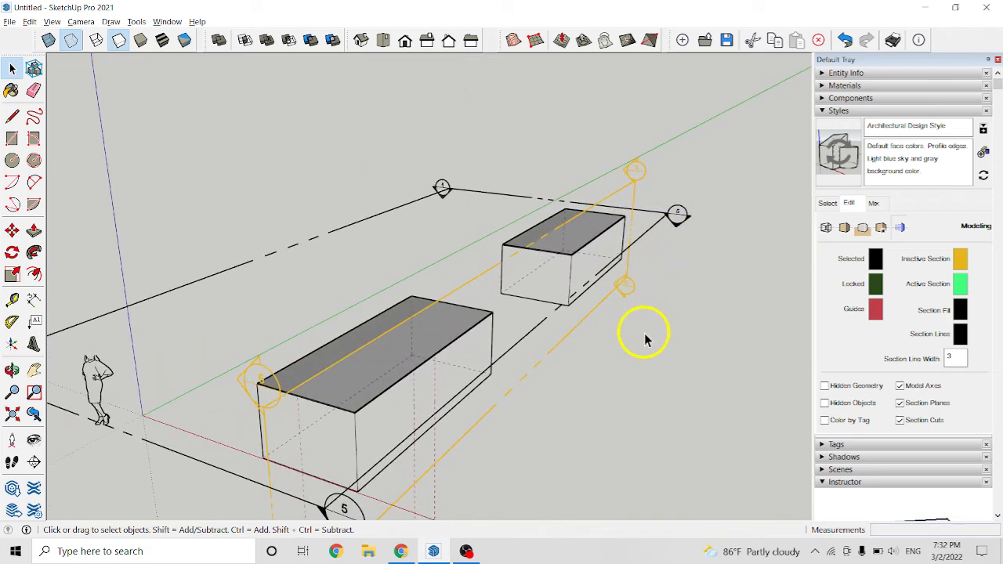
pyautogui.scroll(1, 654, 271)
pyautogui.doubleClick(571, 232)
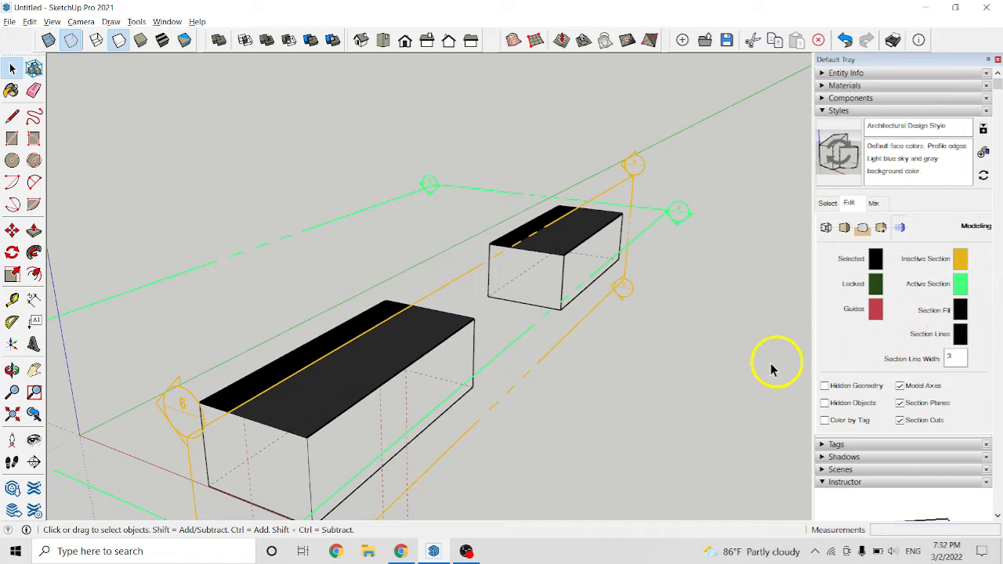
pyautogui.scroll(1, 336, 398)
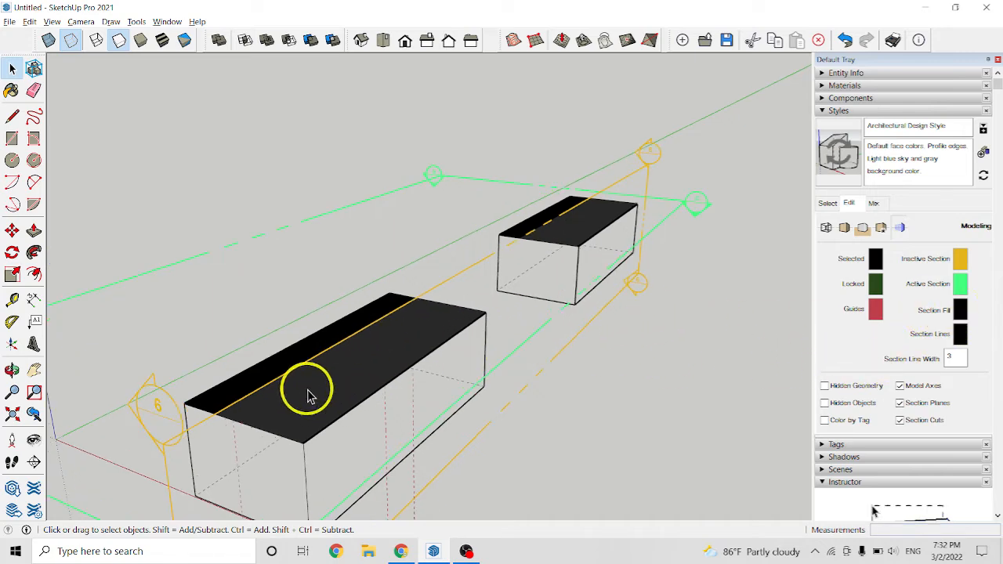
pyautogui.scroll(1, 339, 394)
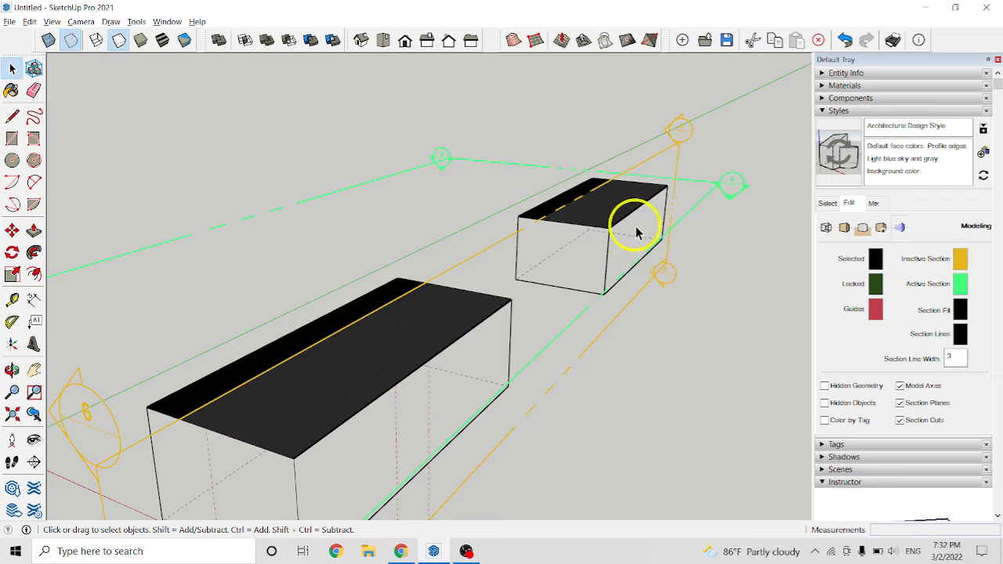
# Select and deselect the inactive vertical section plane, then open the smaller box's group, select its side face and leave the group
pyautogui.click(678, 131)
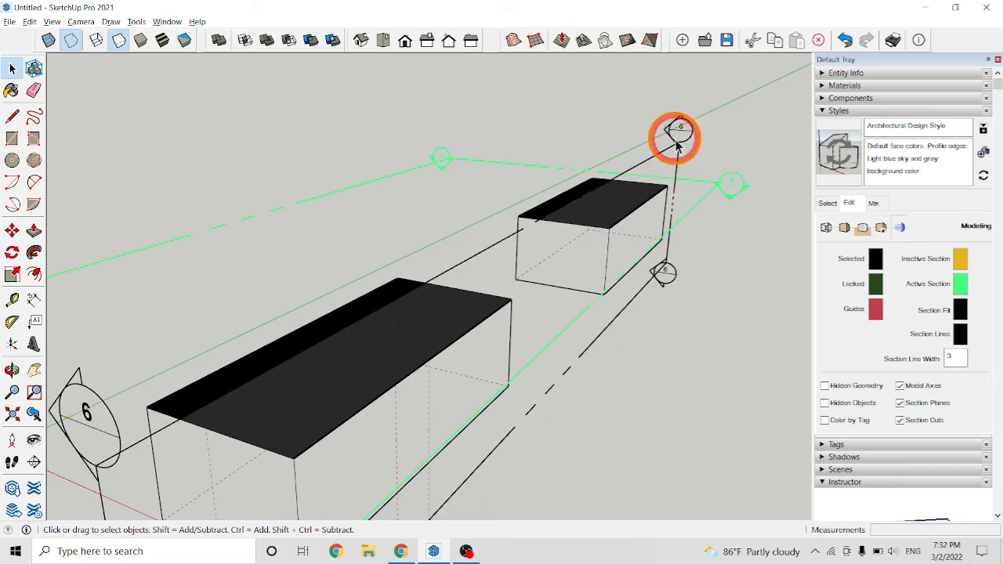
pyautogui.click(643, 226)
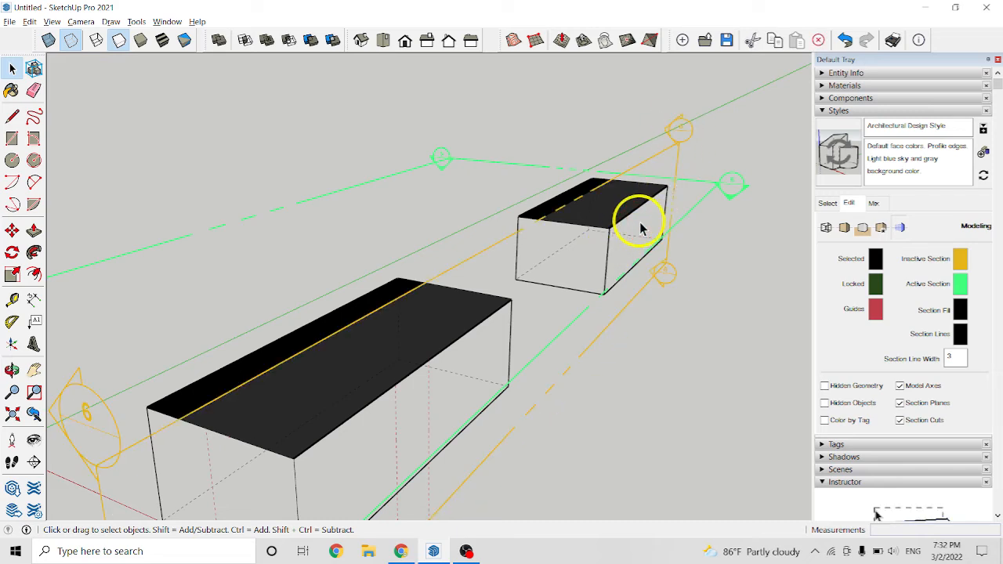
pyautogui.doubleClick(605, 243)
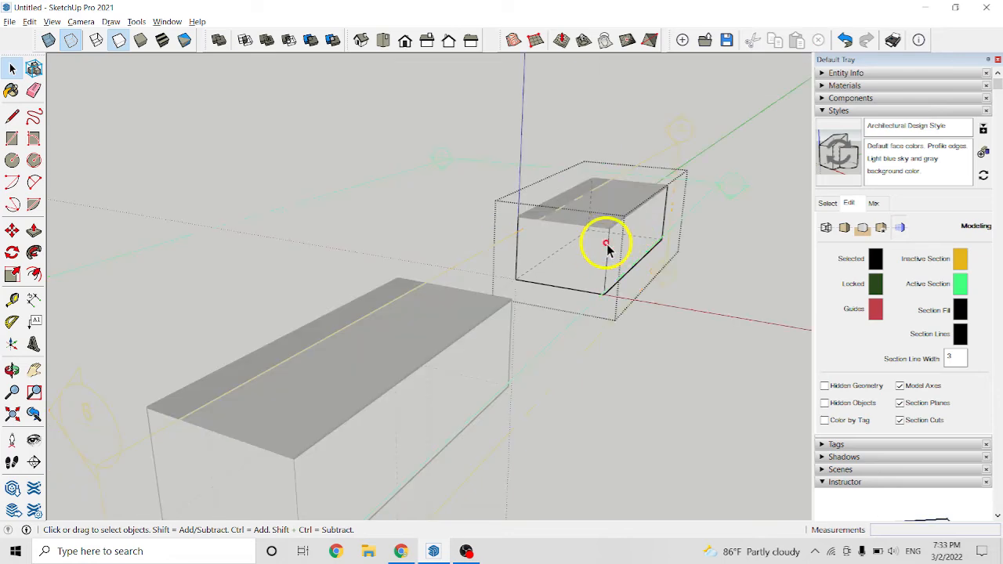
pyautogui.press('space')
pyautogui.click(694, 241)
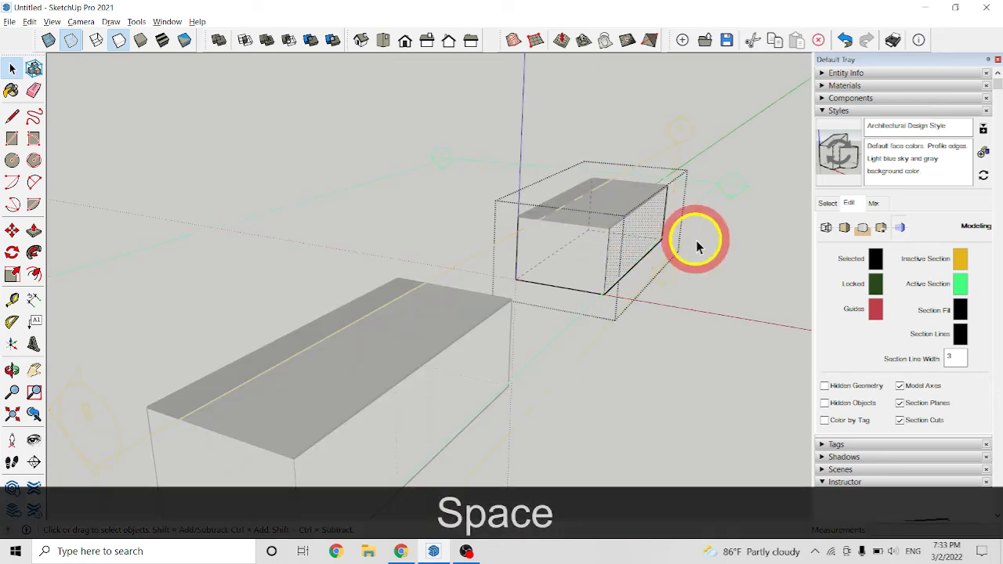
# Select the active horizontal and the inactive vertical section planes in turn to compare their colours, then clear the selection
pyautogui.moveTo(740, 344); pyautogui.dragTo(638, 338, button='middle')
pyautogui.click(689, 273)
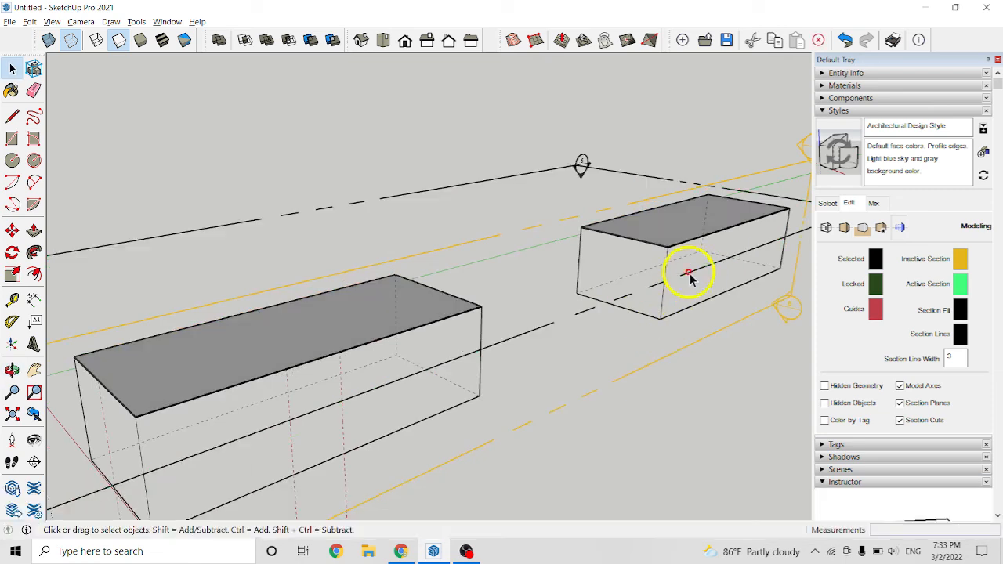
pyautogui.doubleClick(703, 284)
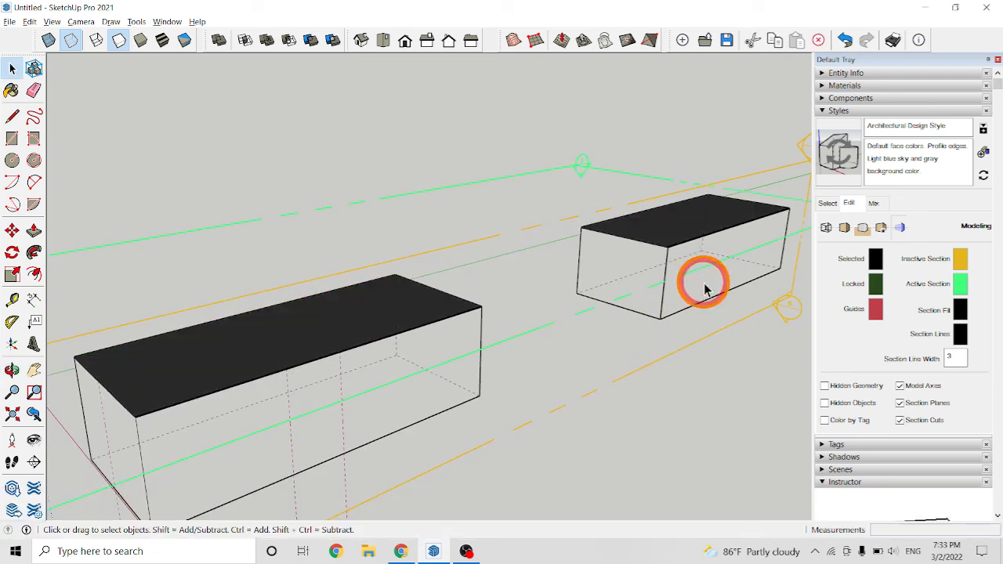
pyautogui.click(687, 344)
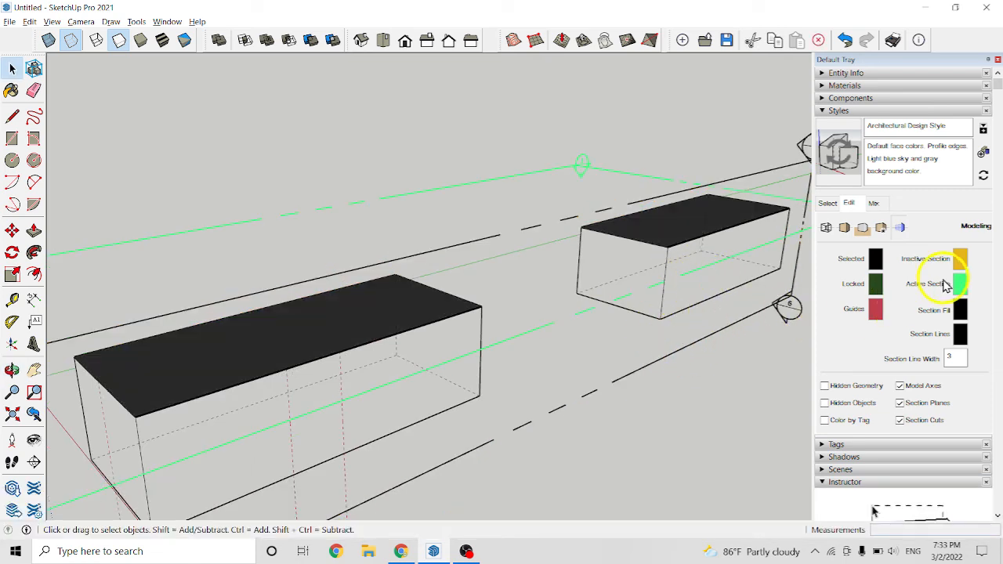
pyautogui.click(714, 268)
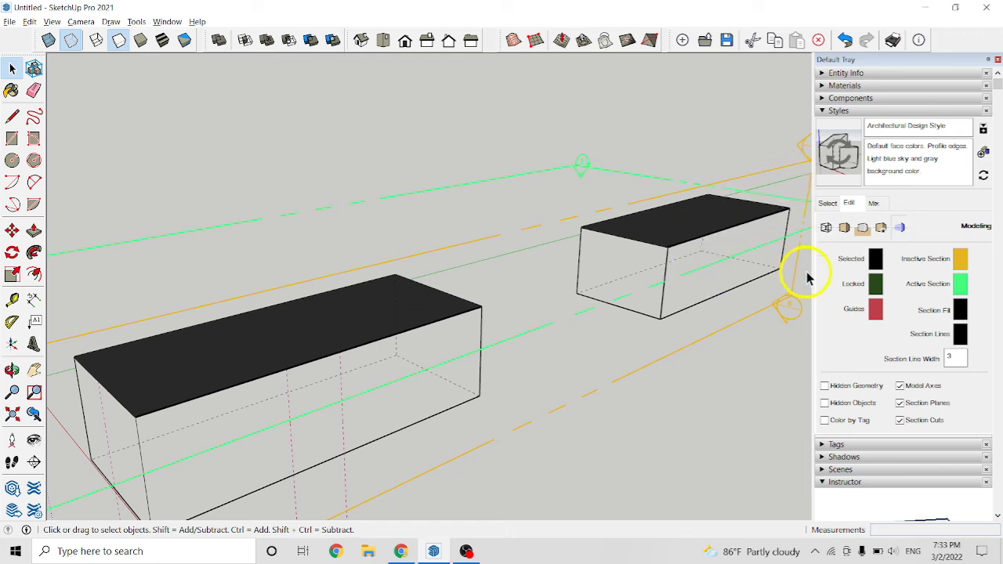
# Make the vertical section plane along the boxes' long side the active cut again and clear the selection
pyautogui.scroll(-1, 795, 302)
pyautogui.doubleClick(793, 314)
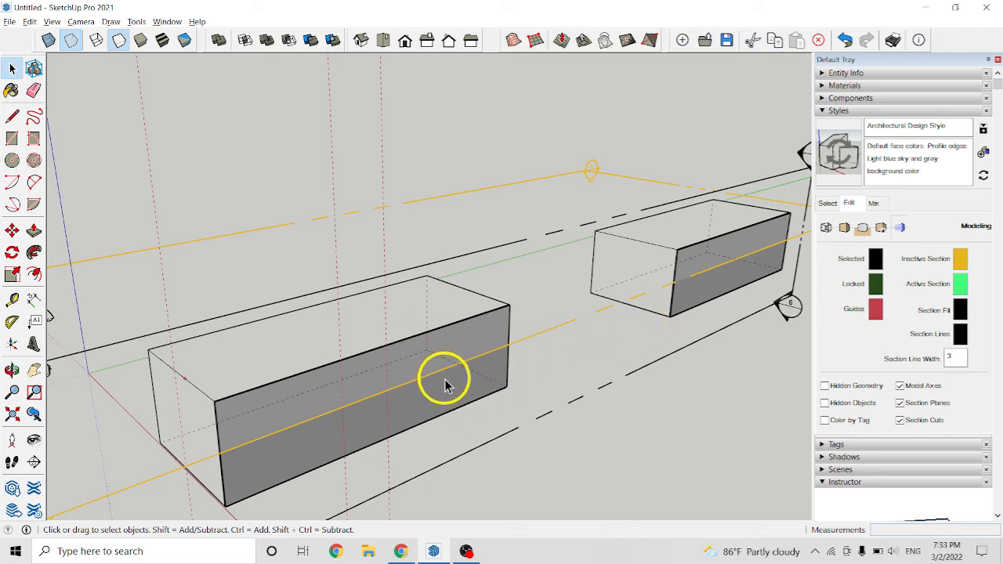
pyautogui.moveTo(443, 381); pyautogui.dragTo(663, 399, button='middle')
pyautogui.click(666, 395)
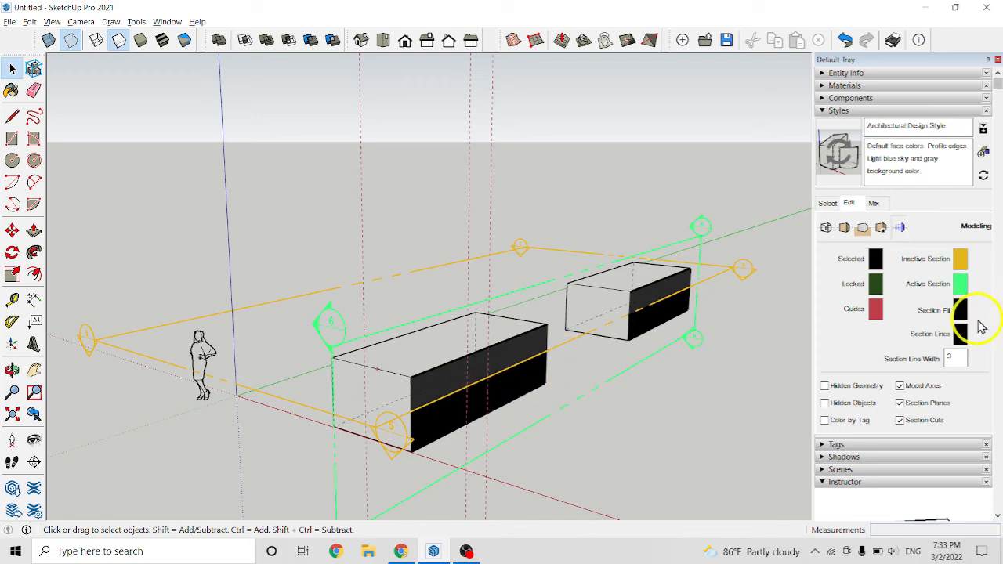
# Try to set the Section Fill colour to a yellow-green hue without raising its brightness
pyautogui.scroll(5, 446, 412)
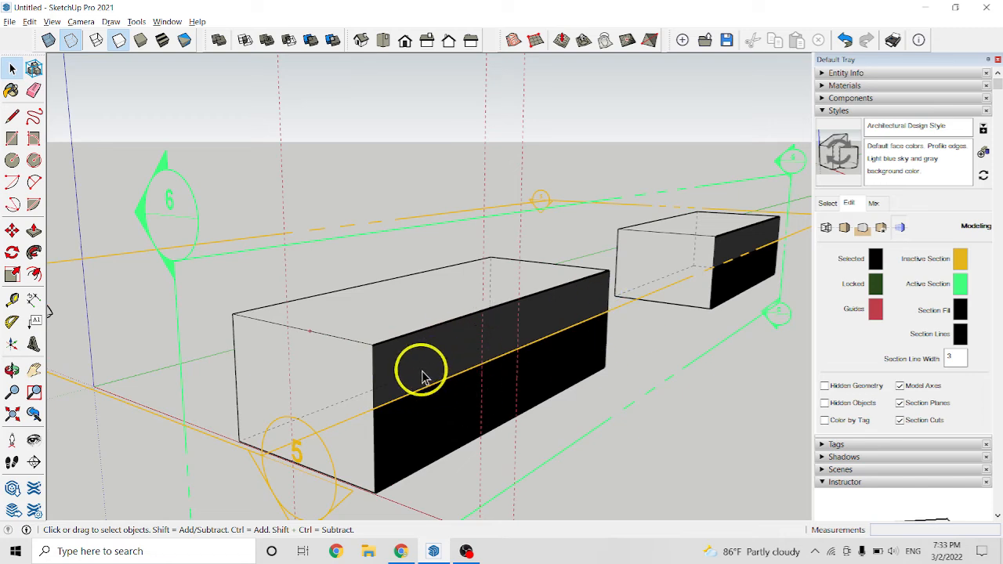
pyautogui.click(960, 312)
pyautogui.click(723, 267)
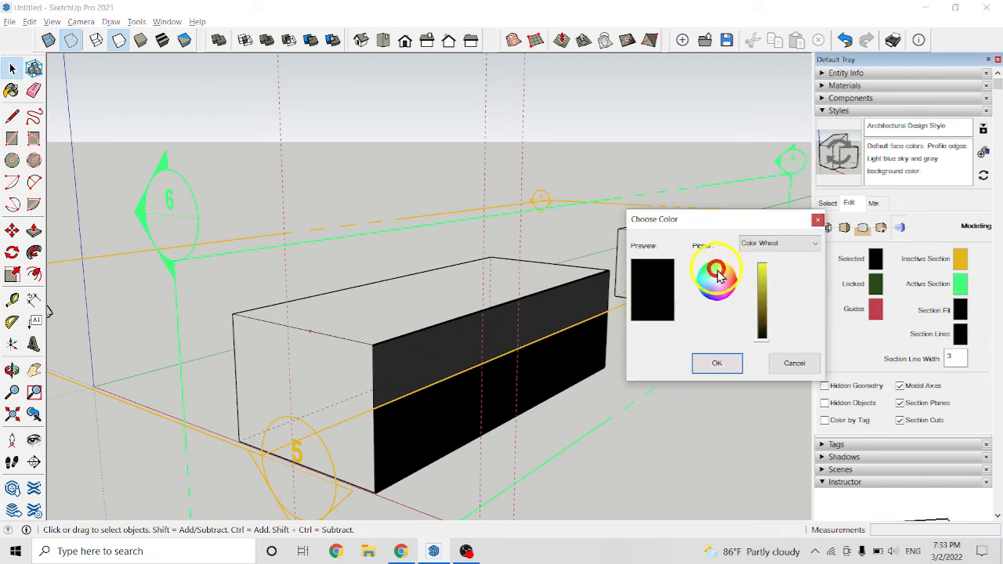
pyautogui.click(714, 363)
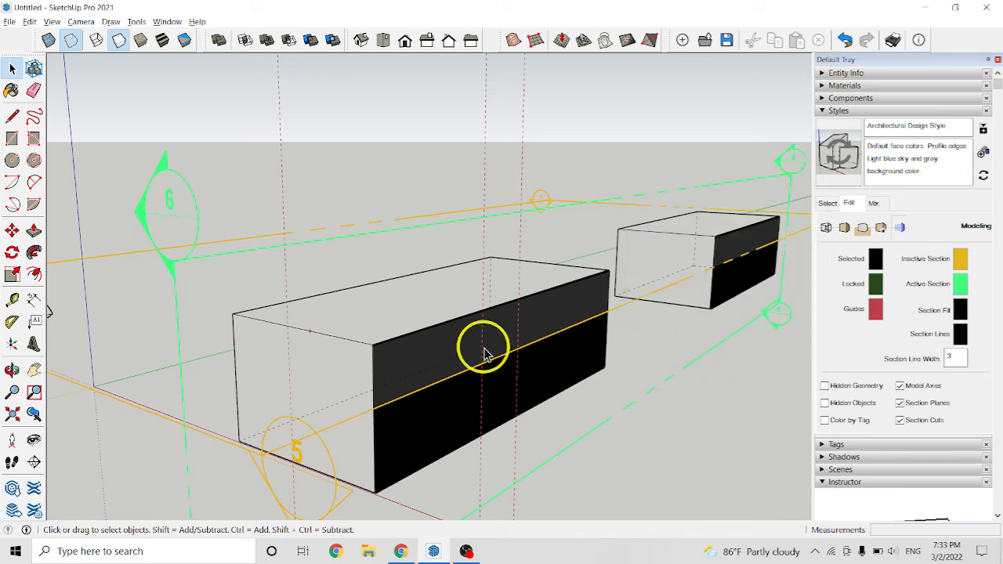
# Raise the Section Fill colour's brightness and set its hue to orange
pyautogui.click(959, 310)
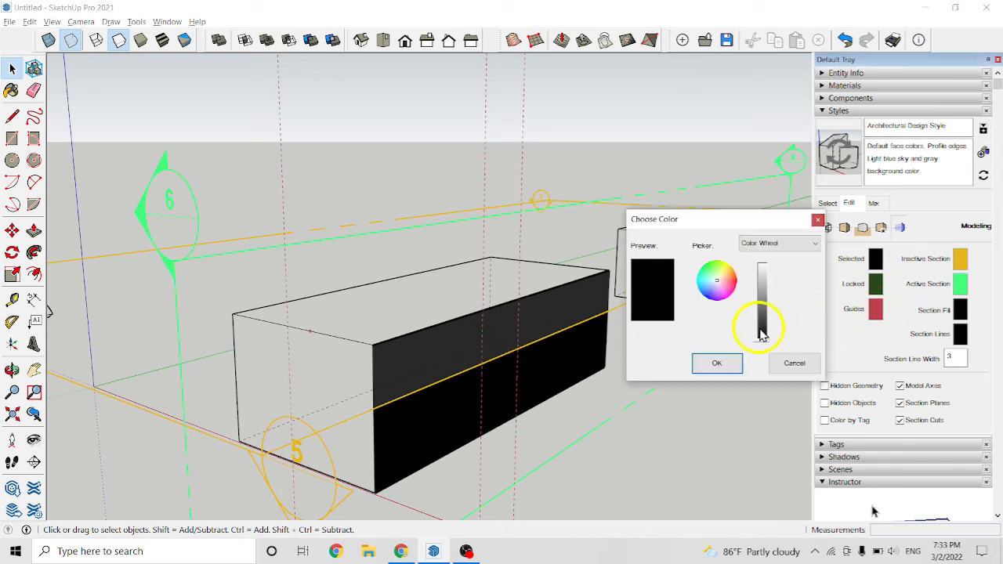
pyautogui.moveTo(764, 341); pyautogui.dragTo(759, 280)
pyautogui.click(732, 275)
pyautogui.click(719, 364)
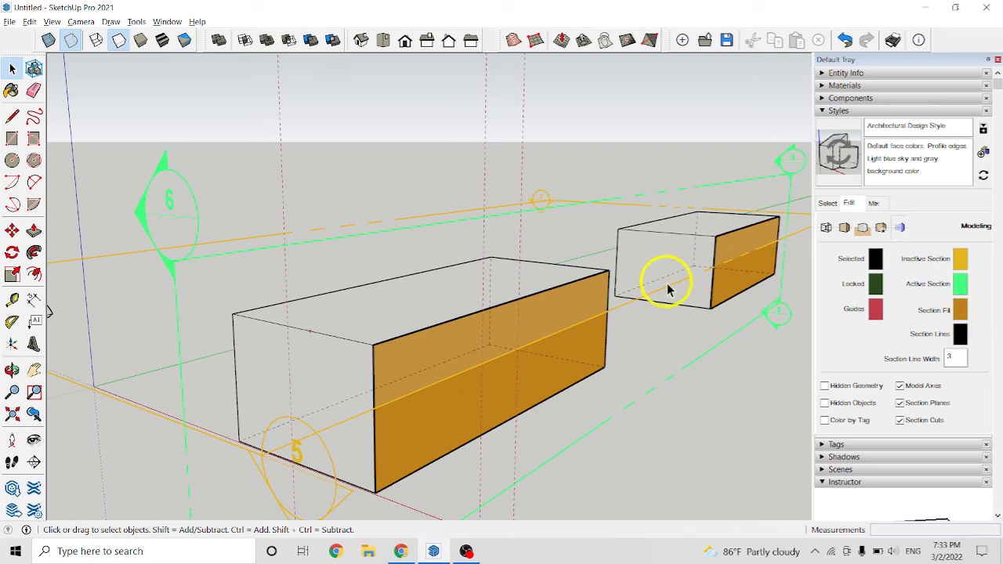
# Set the Section Fill colour to black by lowering its brightness fully
pyautogui.scroll(-5, 589, 390)
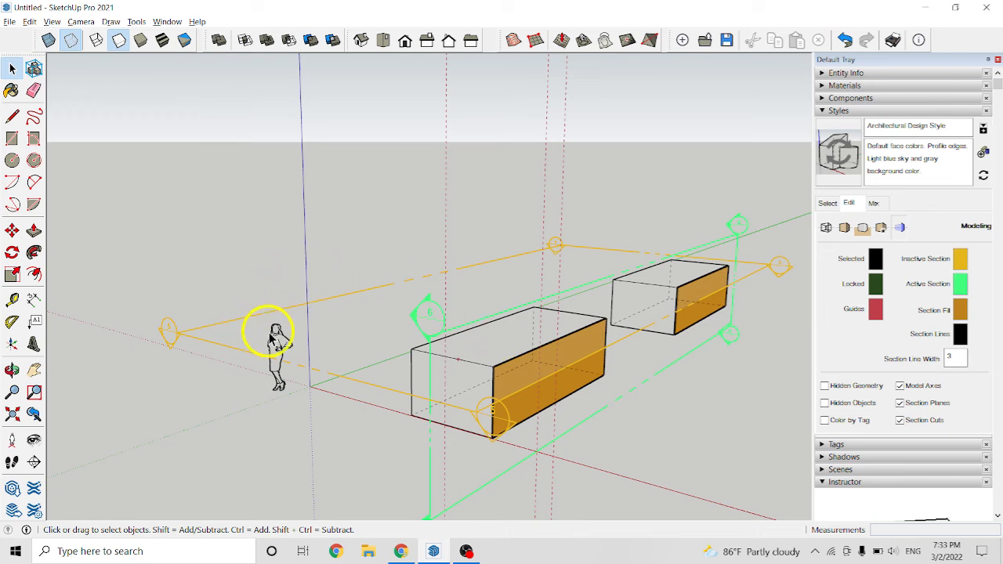
pyautogui.click(959, 310)
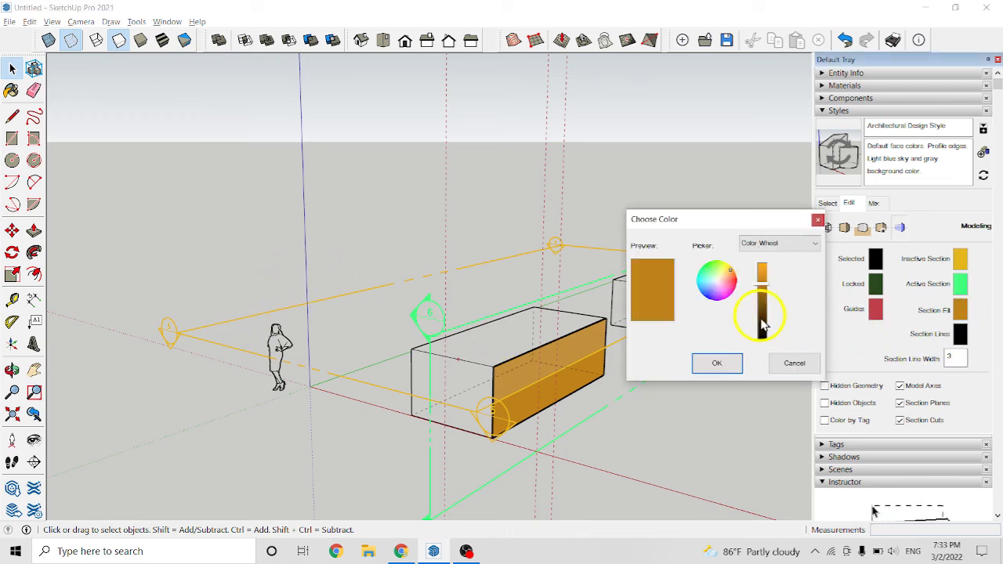
pyautogui.moveTo(762, 288); pyautogui.dragTo(762, 337)
pyautogui.click(719, 362)
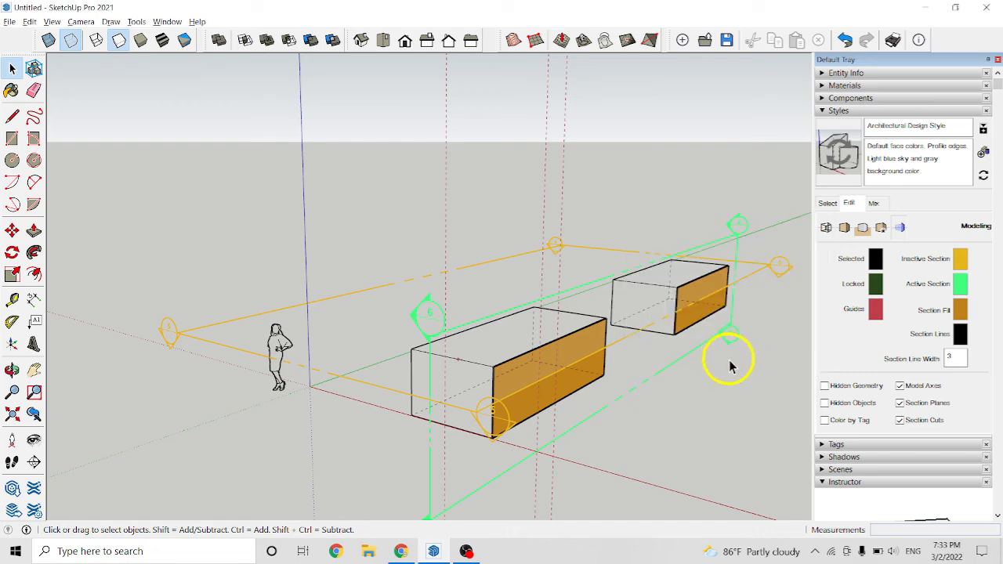
pyautogui.scroll(2, 728, 384)
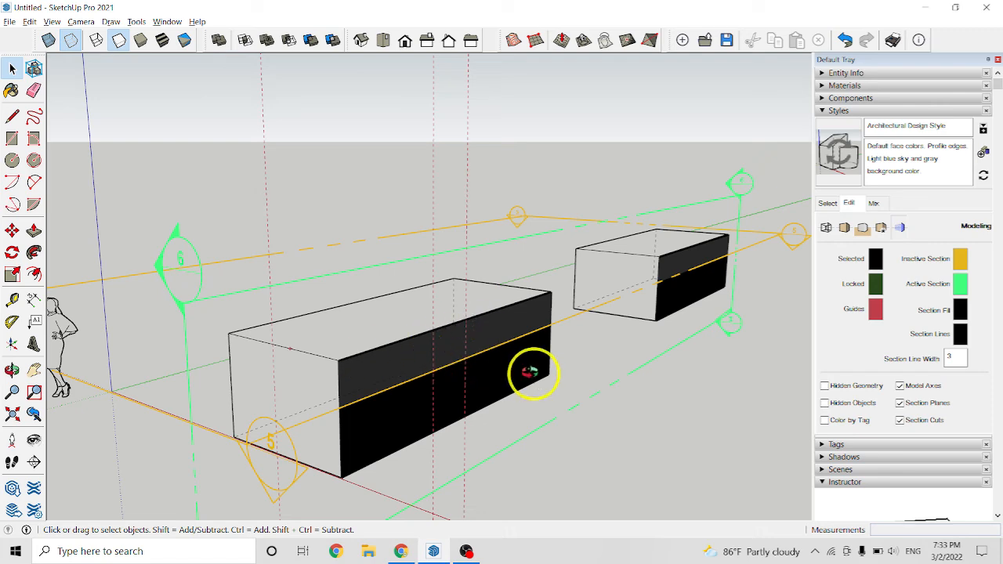
pyautogui.moveTo(530, 371); pyautogui.dragTo(454, 342, button='middle')
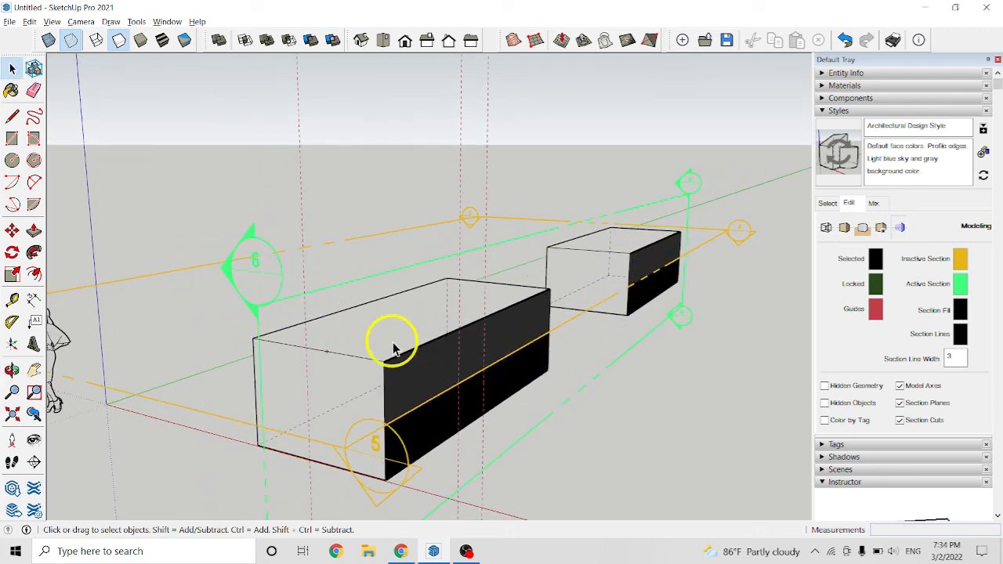
pyautogui.scroll(3, 423, 349)
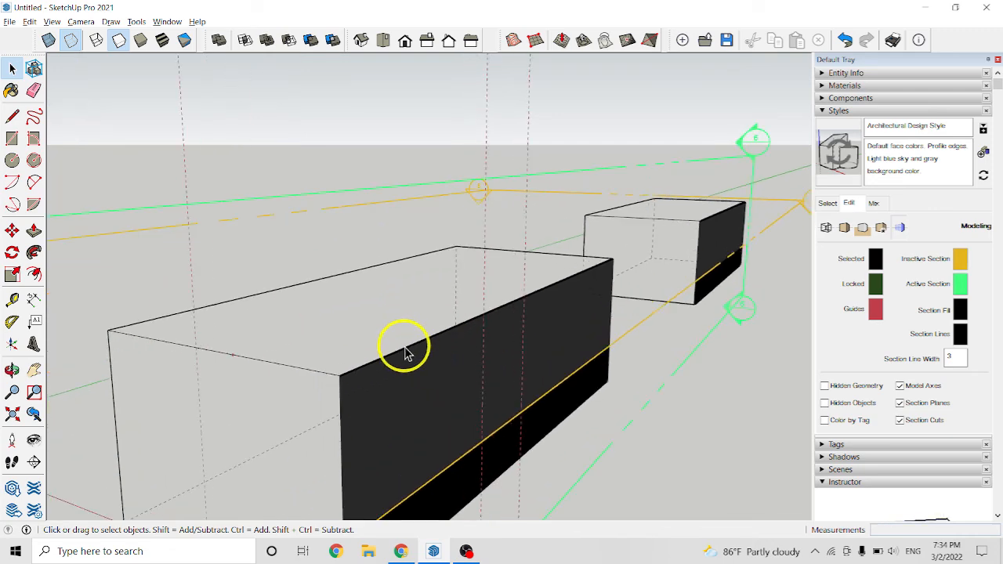
# Set the Section Lines colour to yellow by raising its brightness fully, and inspect the cut edges of the nearer box
pyautogui.click(960, 334)
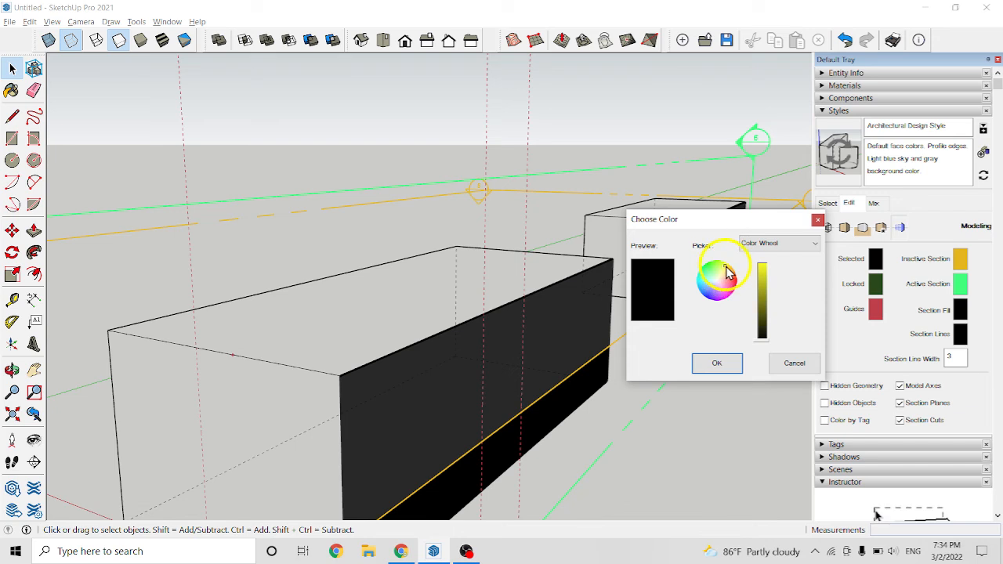
pyautogui.moveTo(771, 344); pyautogui.dragTo(763, 262)
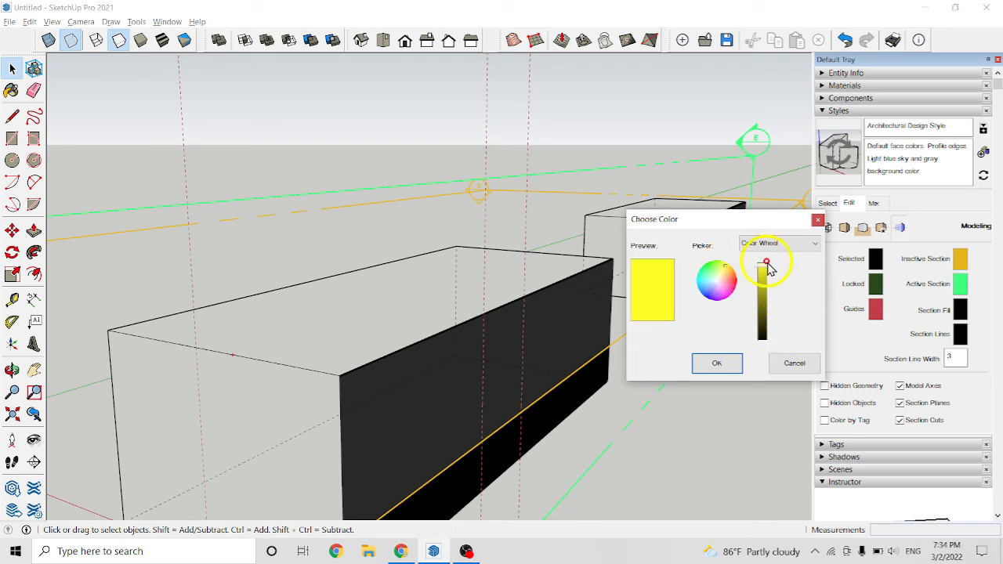
pyautogui.click(733, 364)
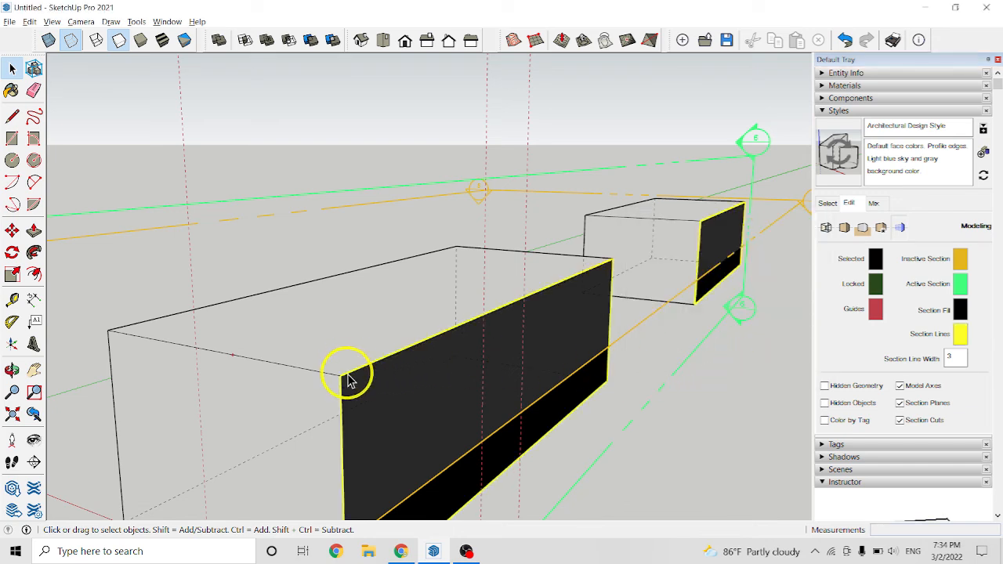
pyautogui.scroll(2, 392, 362)
pyautogui.scroll(1, 397, 363)
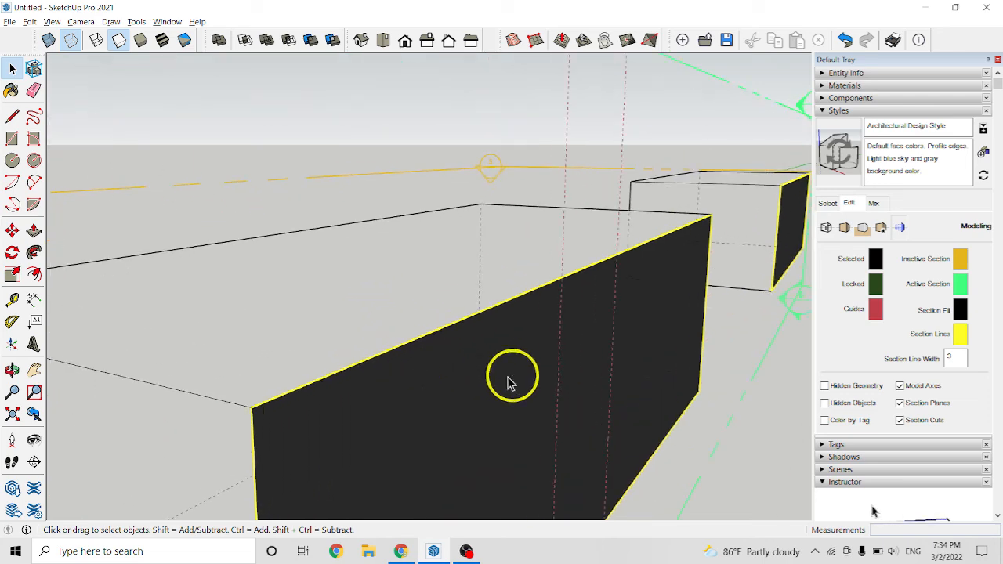
# Try to set the Section Line Width to 30
pyautogui.moveTo(958, 356); pyautogui.dragTo(944, 354)
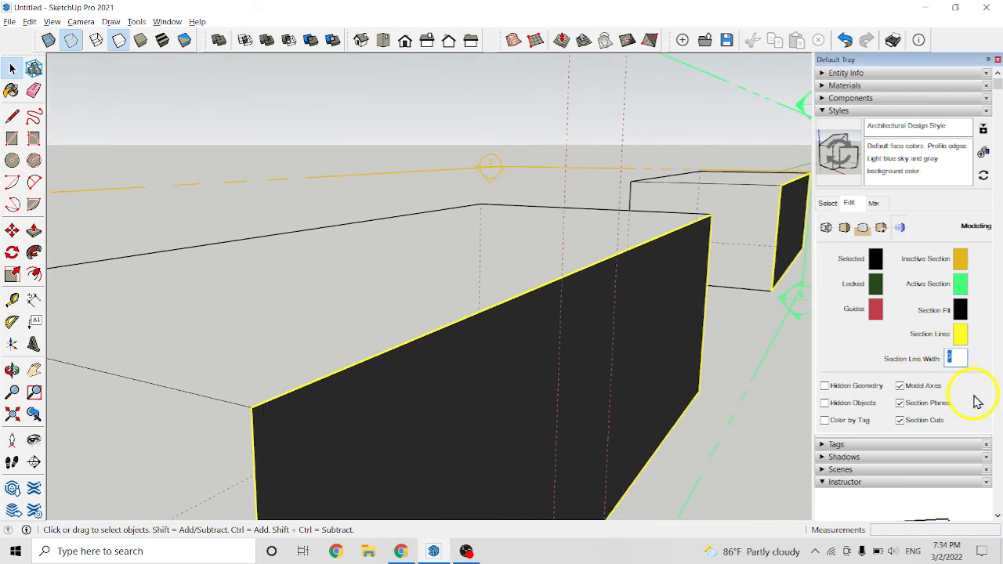
pyautogui.press('Down')
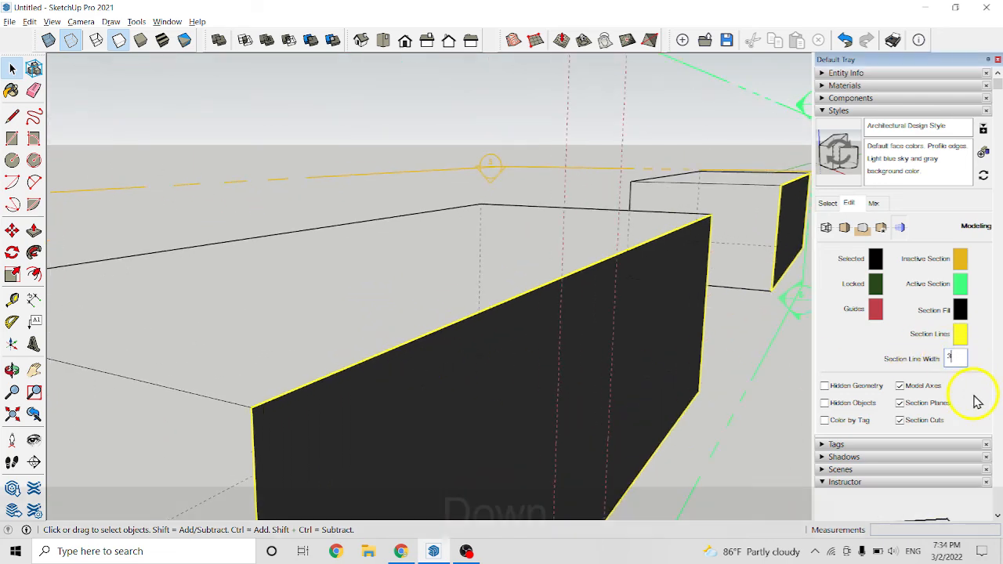
pyautogui.press('Insert')
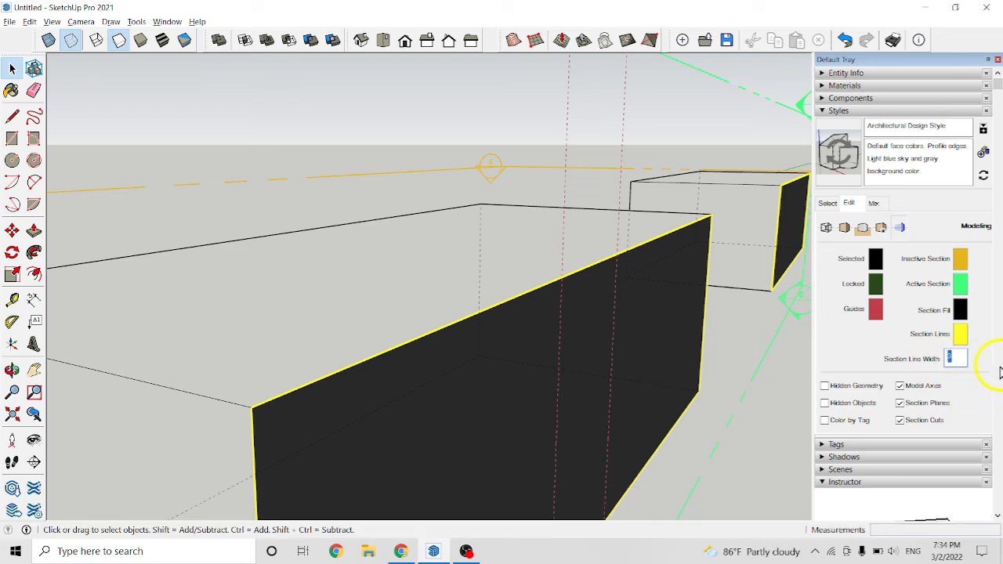
pyautogui.press('pagedown')
pyautogui.press('Insert')
pyautogui.press('Num_Lock')
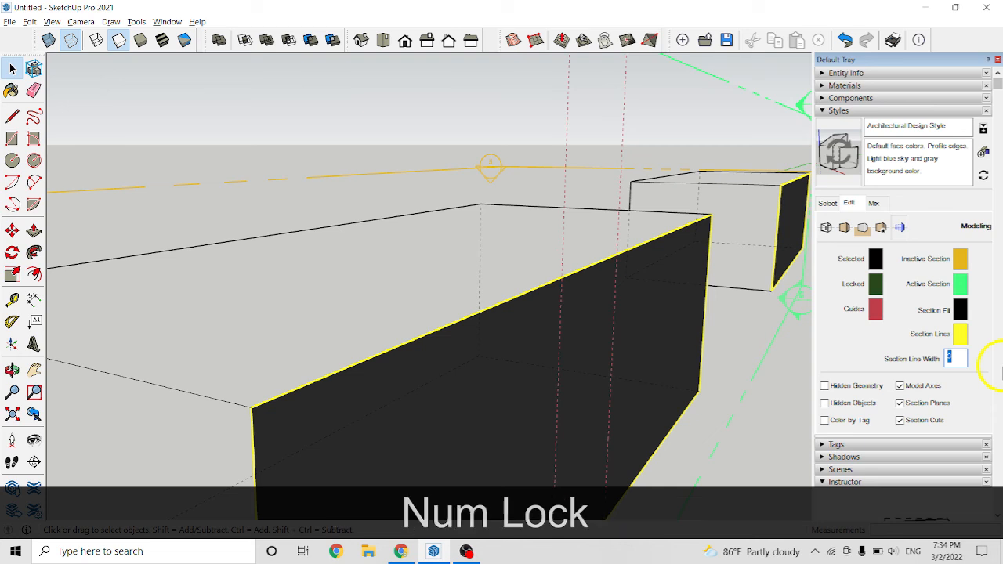
pyautogui.write('30')
pyautogui.press('Return')
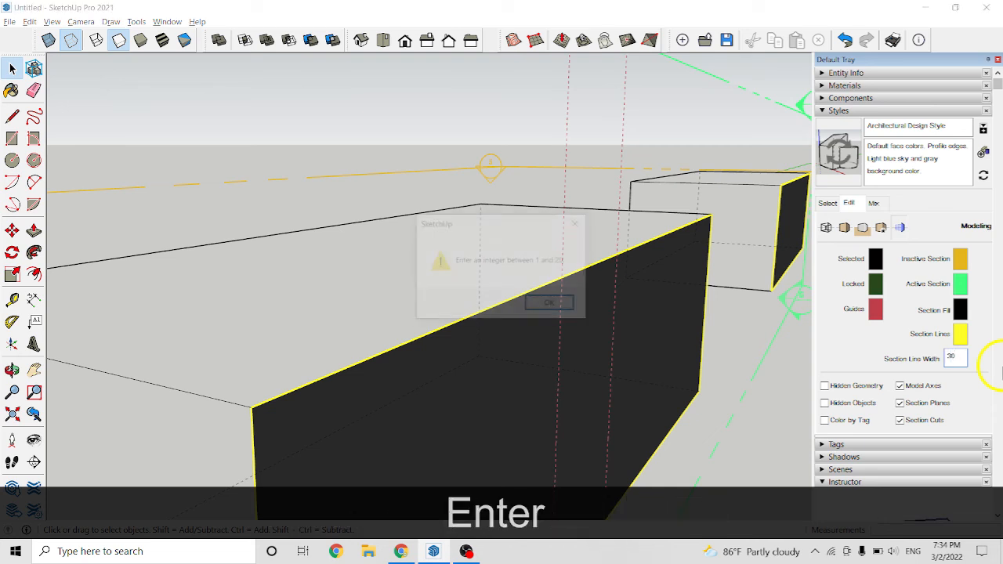
pyautogui.click(551, 304)
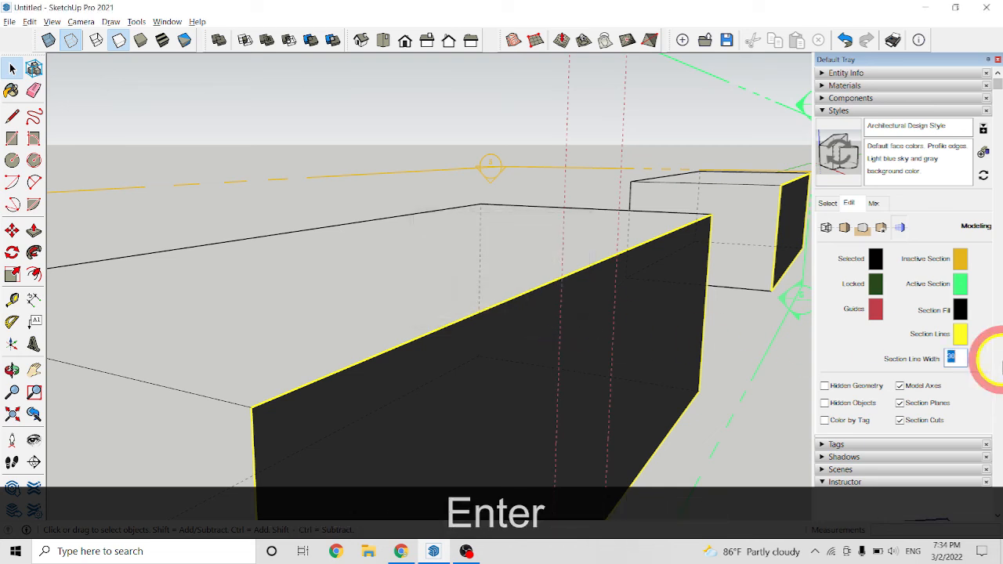
# Set the Section Line Width to 20
pyautogui.doubleClick(955, 357)
pyautogui.write('20')
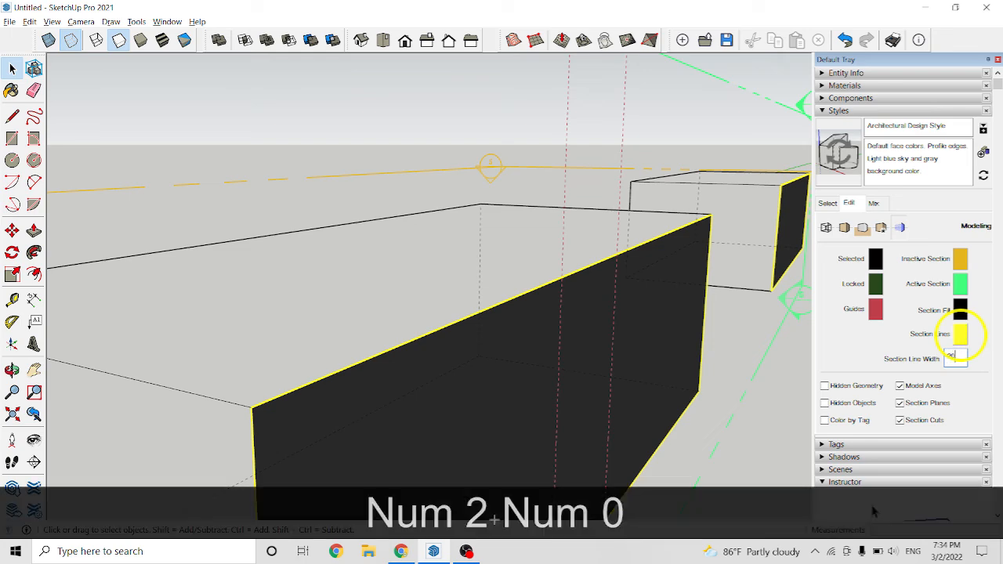
pyautogui.press('Return')
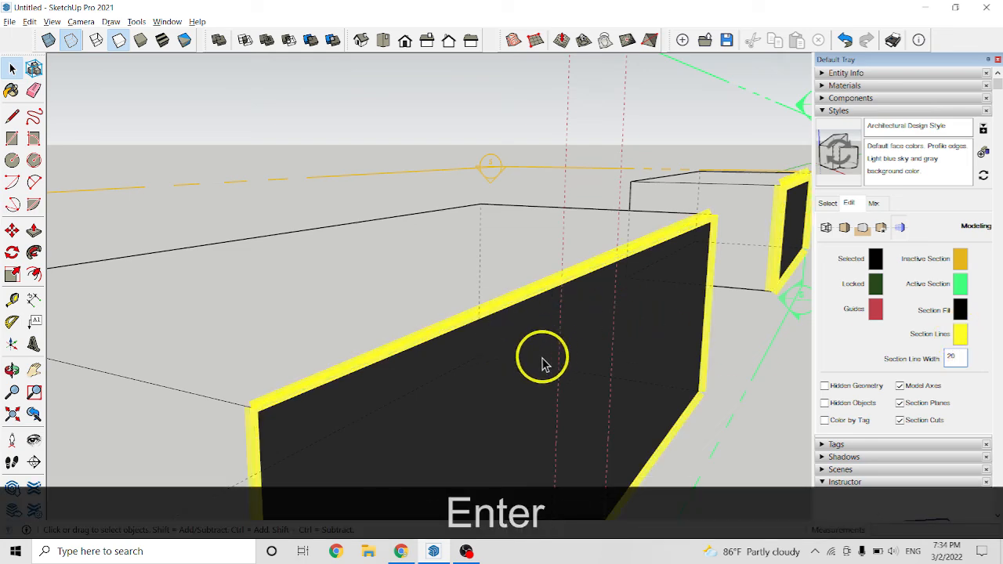
# Set the Section Line Width back to 3
pyautogui.moveTo(544, 353); pyautogui.dragTo(617, 344, button='middle')
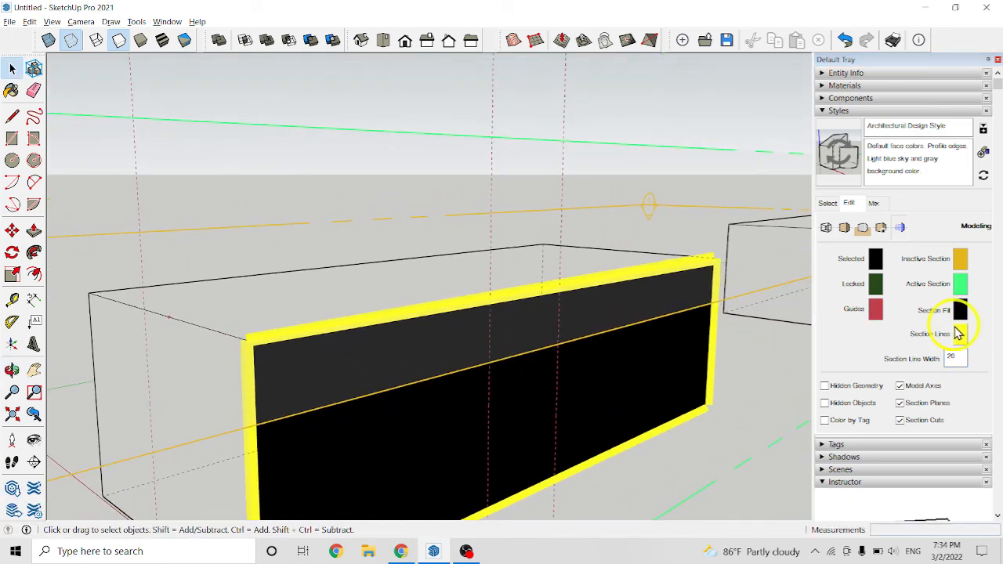
pyautogui.doubleClick(955, 357)
pyautogui.click(850, 334)
pyautogui.write('3')
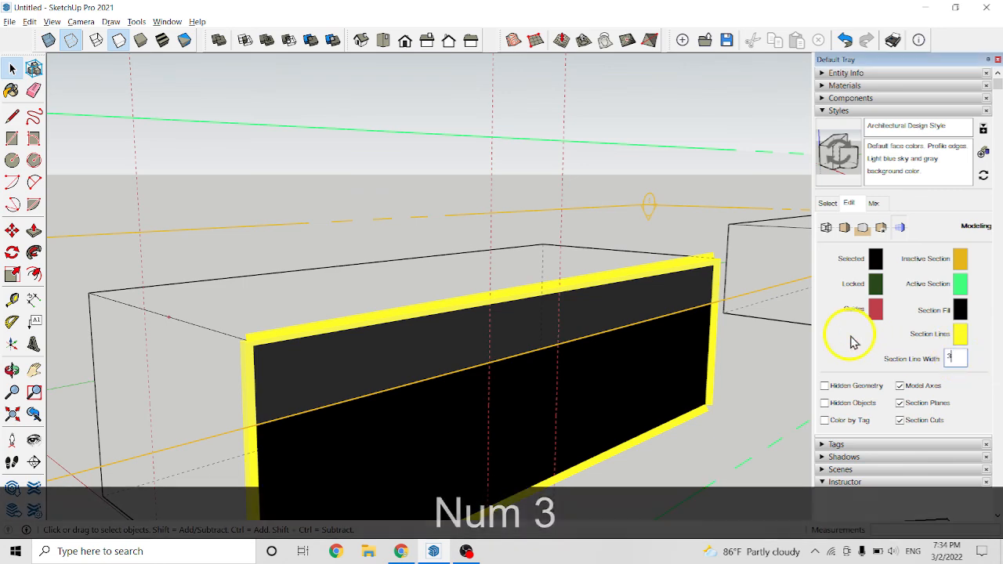
pyautogui.press('Return')
# Set the Section Lines colour to black by lowering its brightness fully, and view both cut boxes
pyautogui.moveTo(768, 408); pyautogui.dragTo(736, 351, button='middle')
pyautogui.click(960, 335)
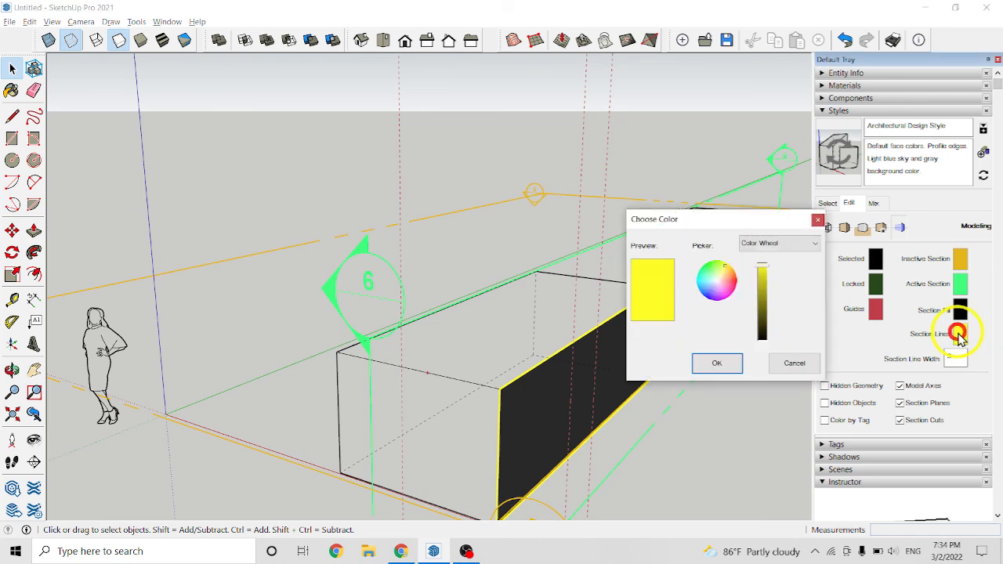
pyautogui.moveTo(764, 272); pyautogui.dragTo(783, 353)
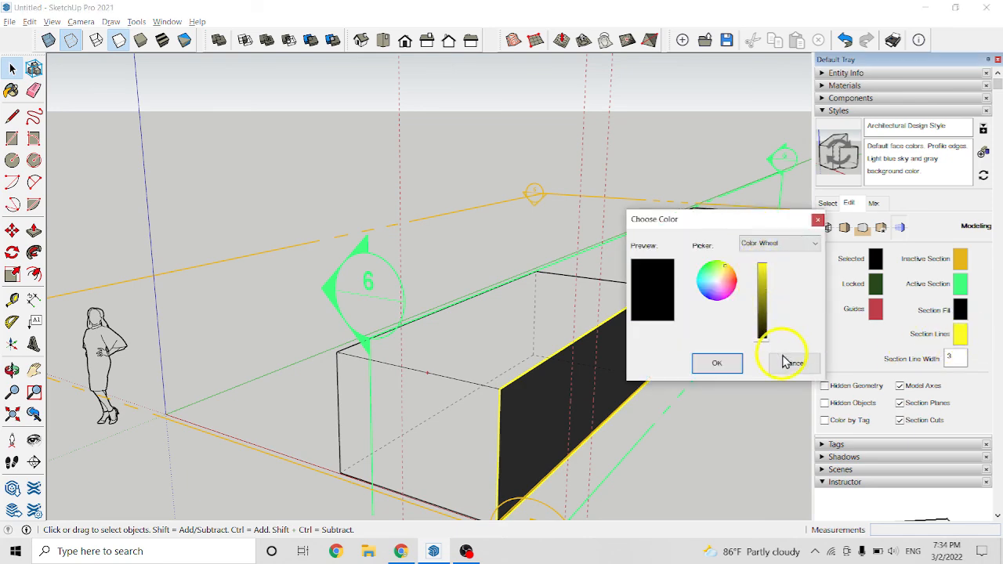
pyautogui.click(713, 362)
pyautogui.press('o')
pyautogui.moveTo(651, 394); pyautogui.dragTo(561, 388, button='middle')
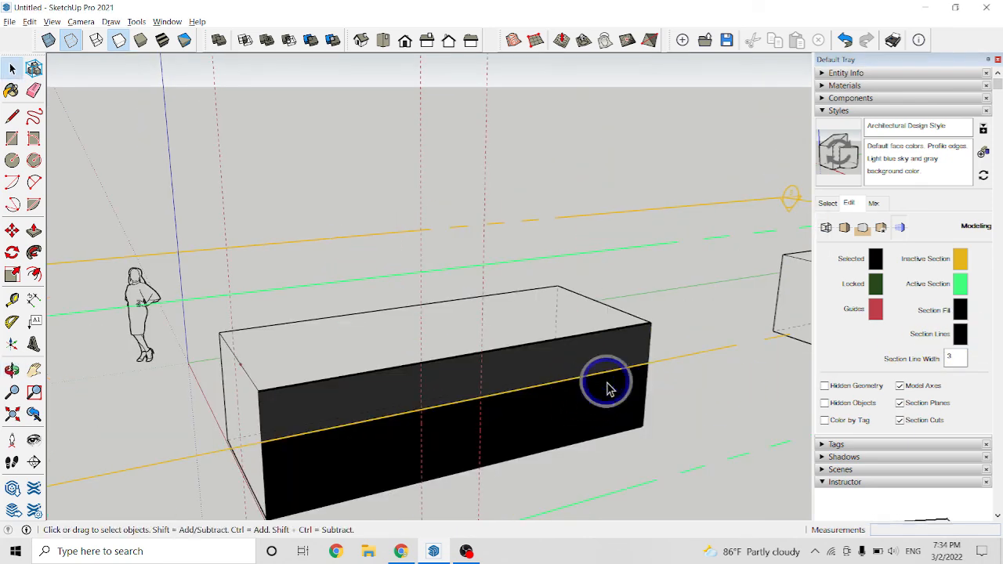
pyautogui.scroll(-3, 616, 376)
pyautogui.moveTo(611, 367); pyautogui.dragTo(725, 368, button='middle')
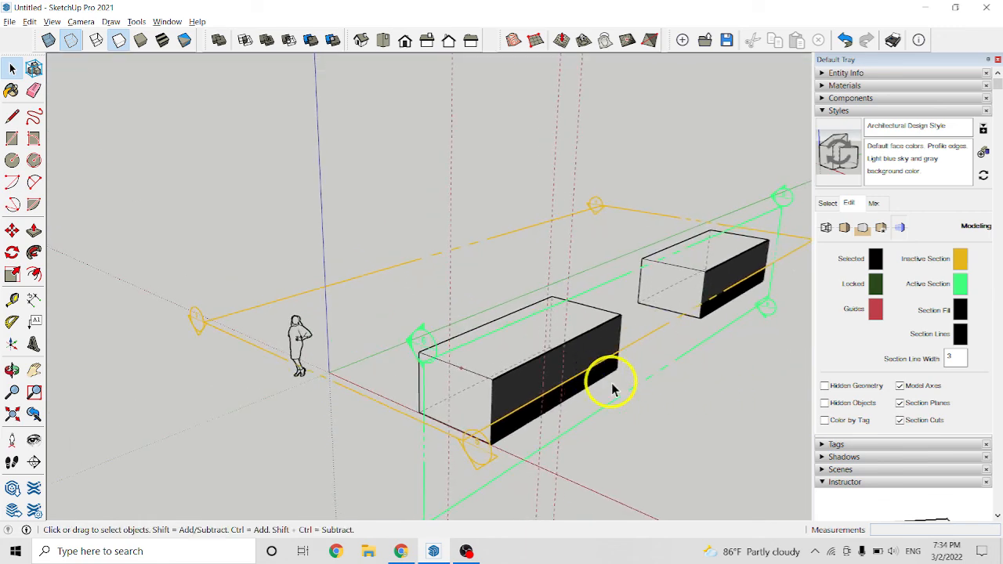